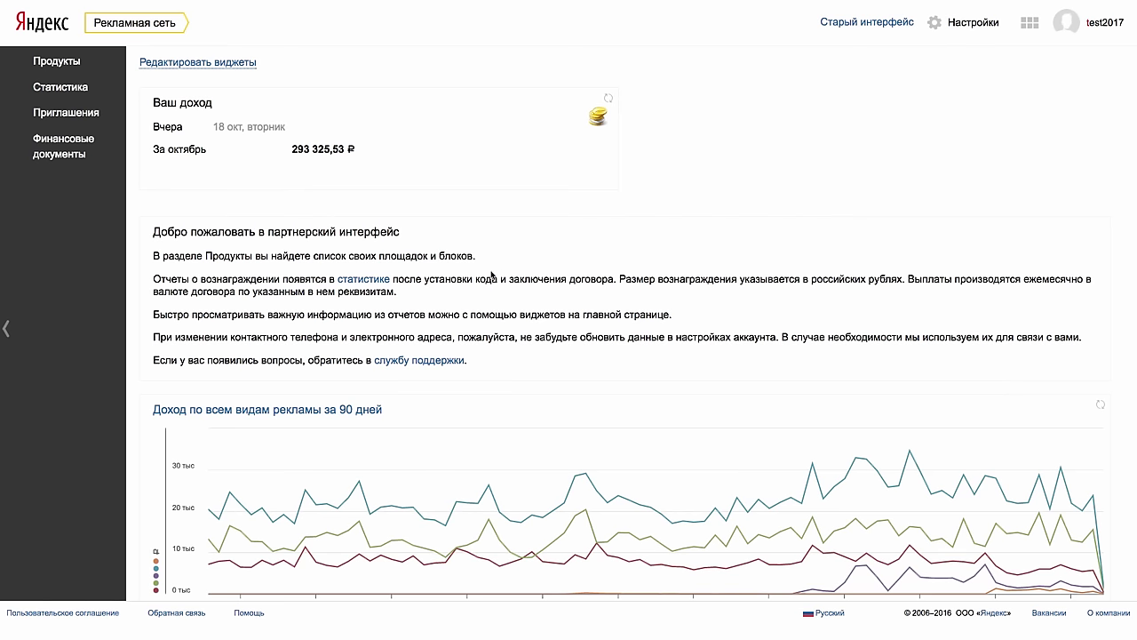
Look through the Продукты, Статистика, Приглашения and Финансовые документы sections of the partner interface
click(7, 332)
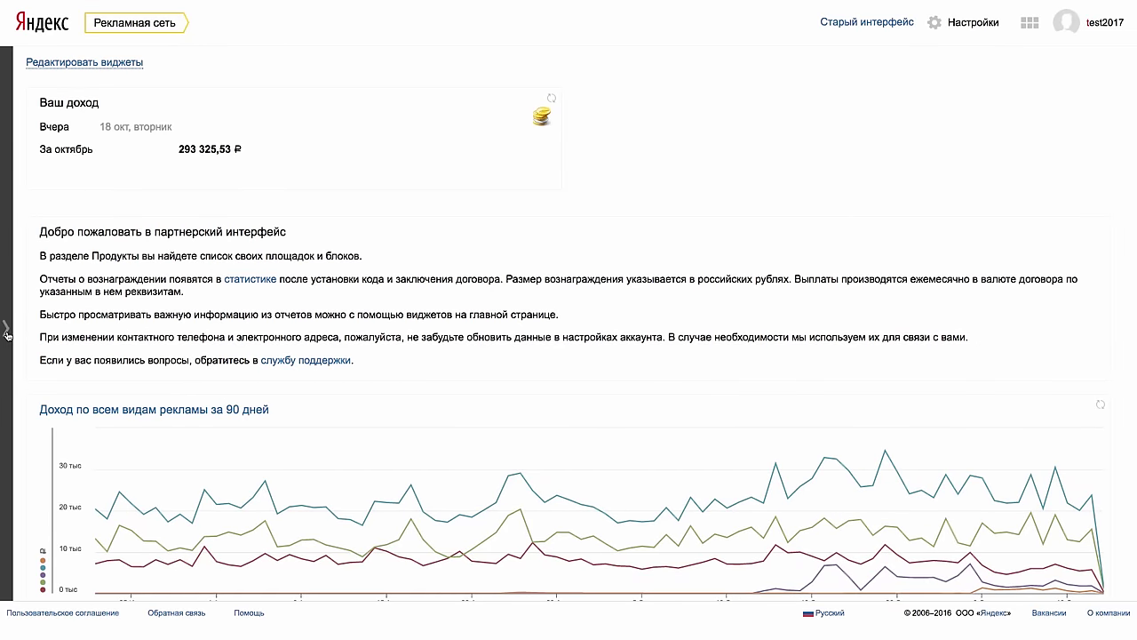
click(7, 332)
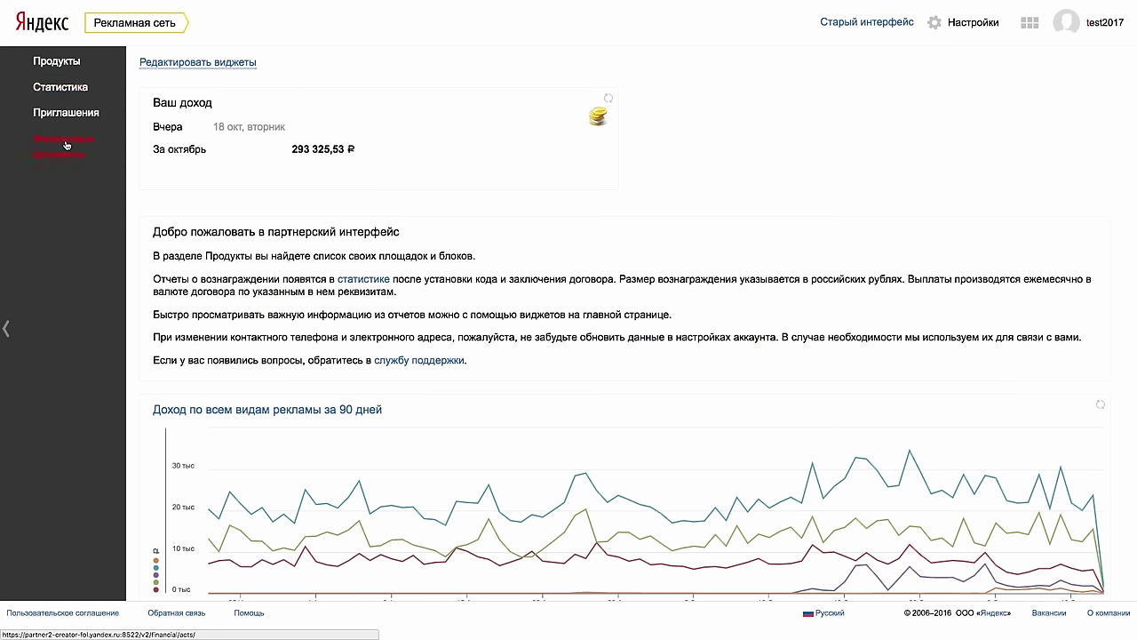
click(67, 64)
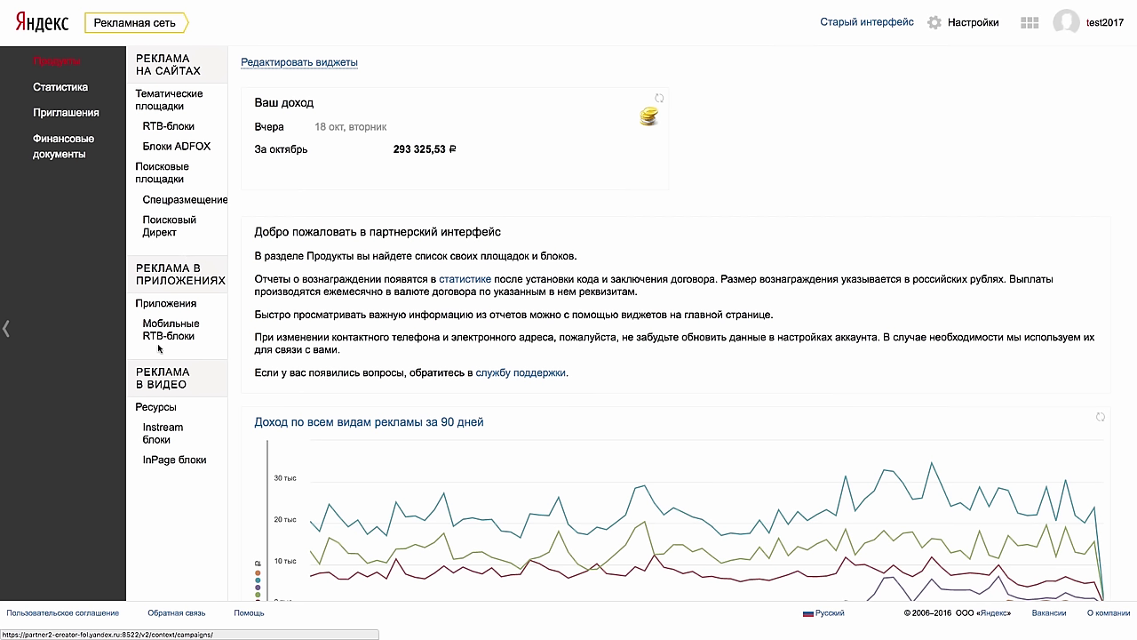
click(73, 93)
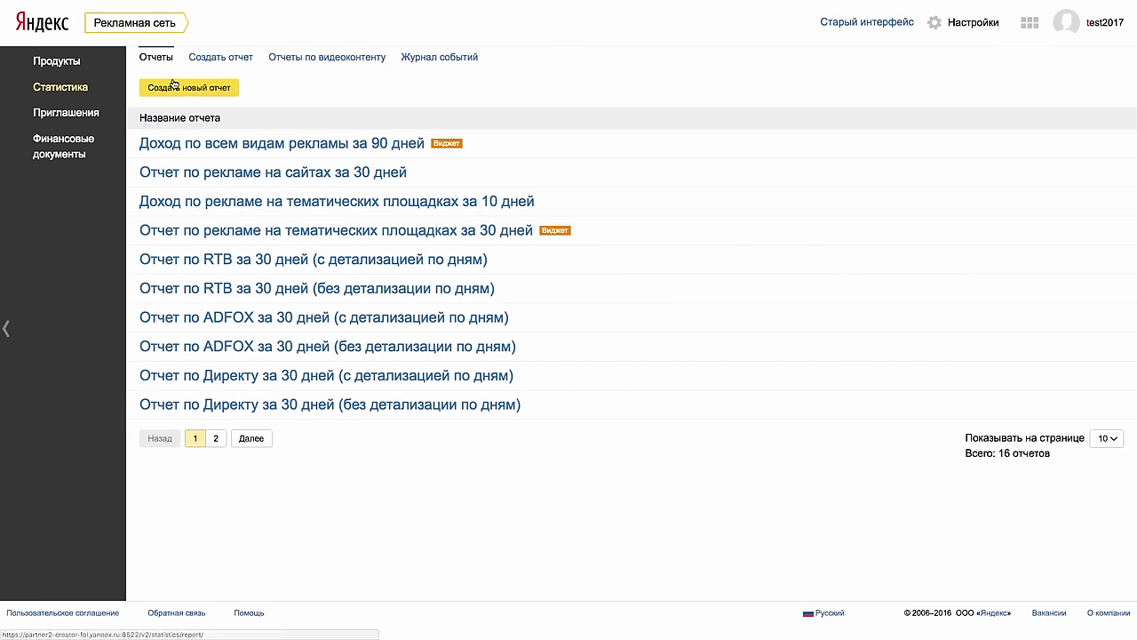
click(86, 116)
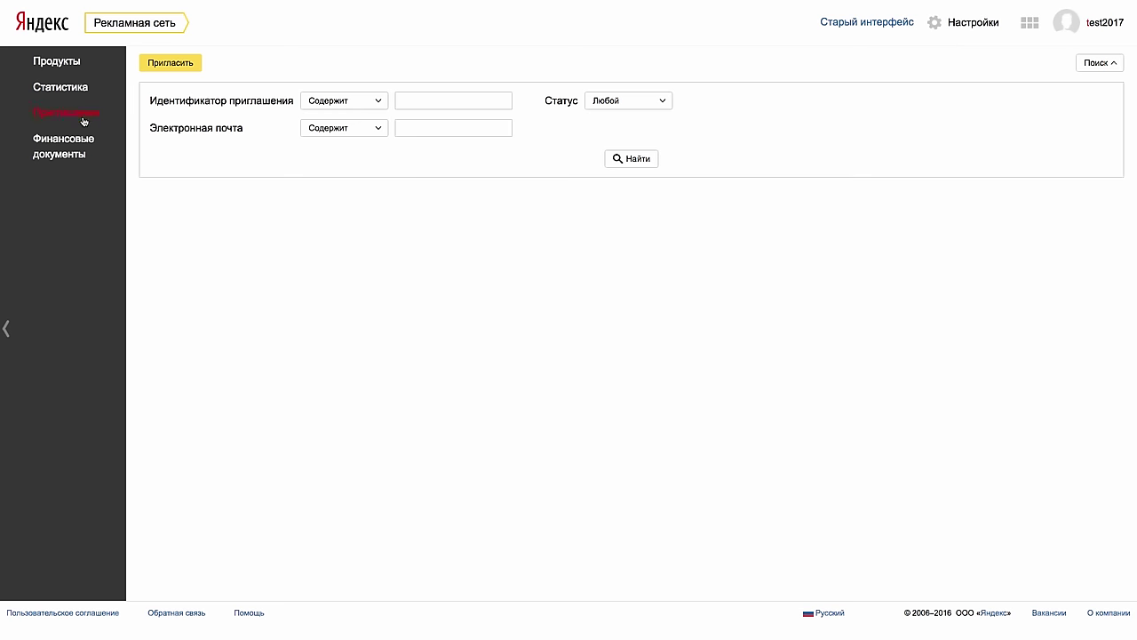
click(78, 142)
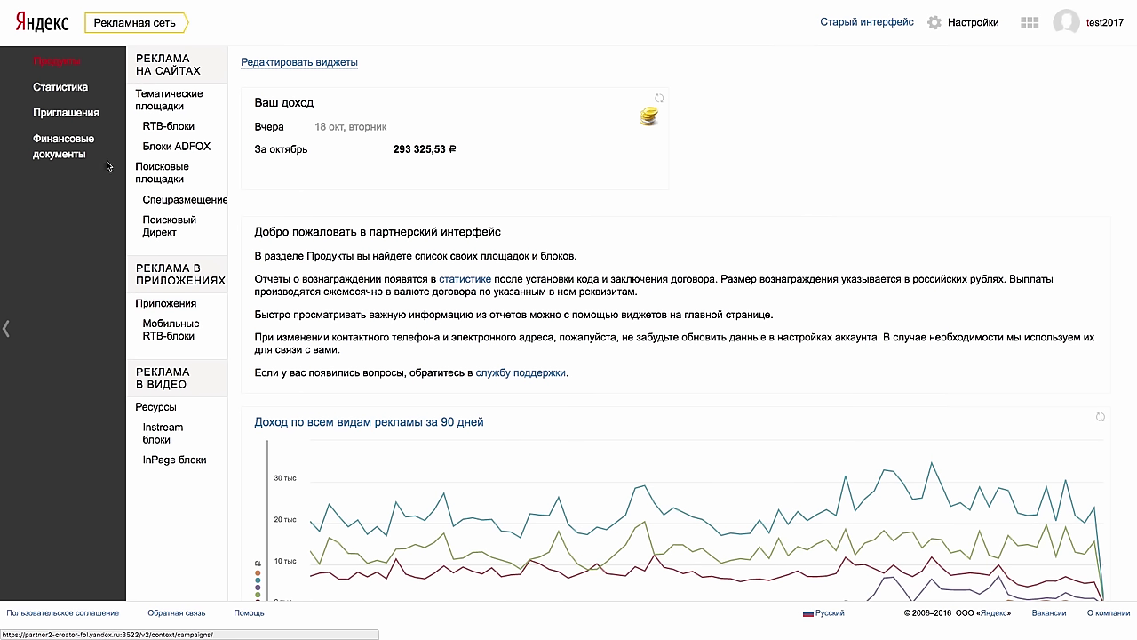
Inspect the new thematic site form with the Добавить домен option and close it without saving
click(163, 106)
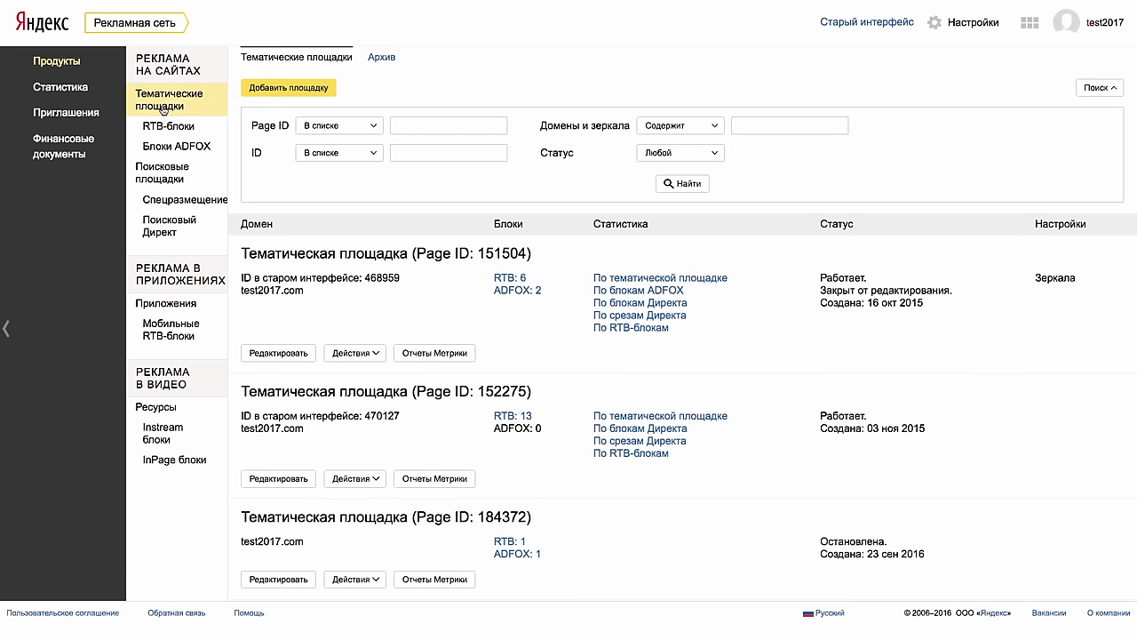
click(286, 89)
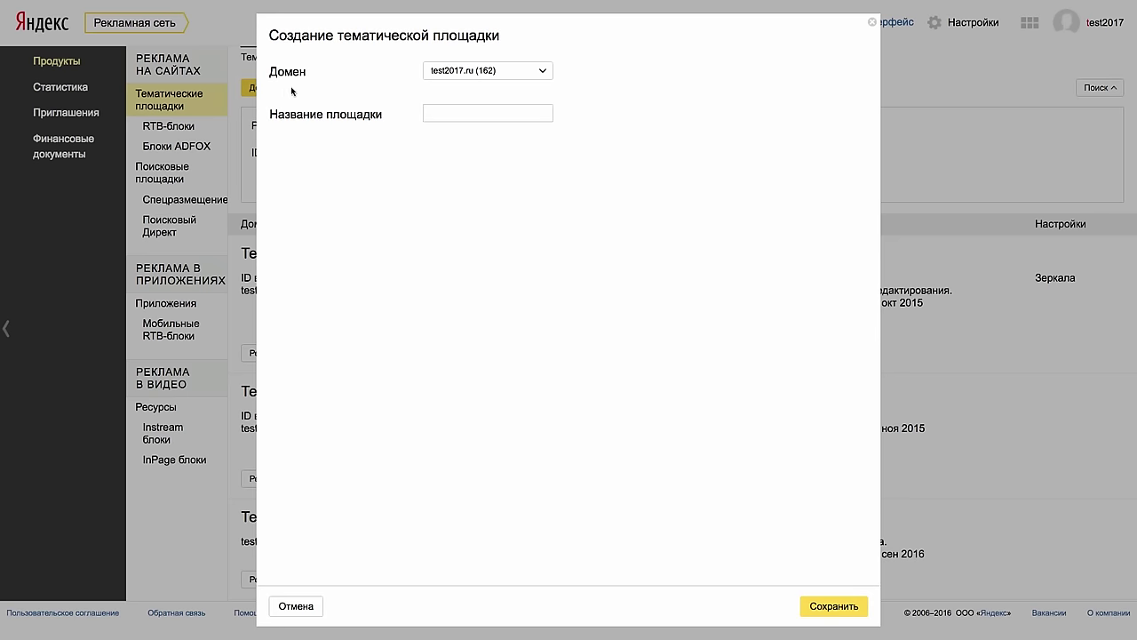
click(539, 74)
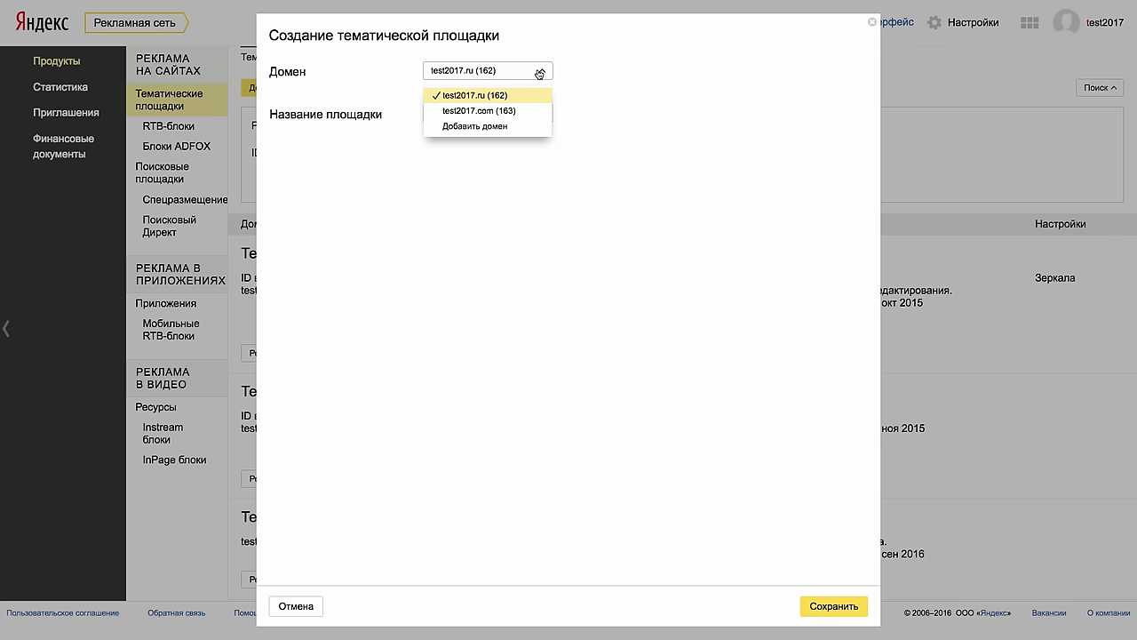
click(504, 129)
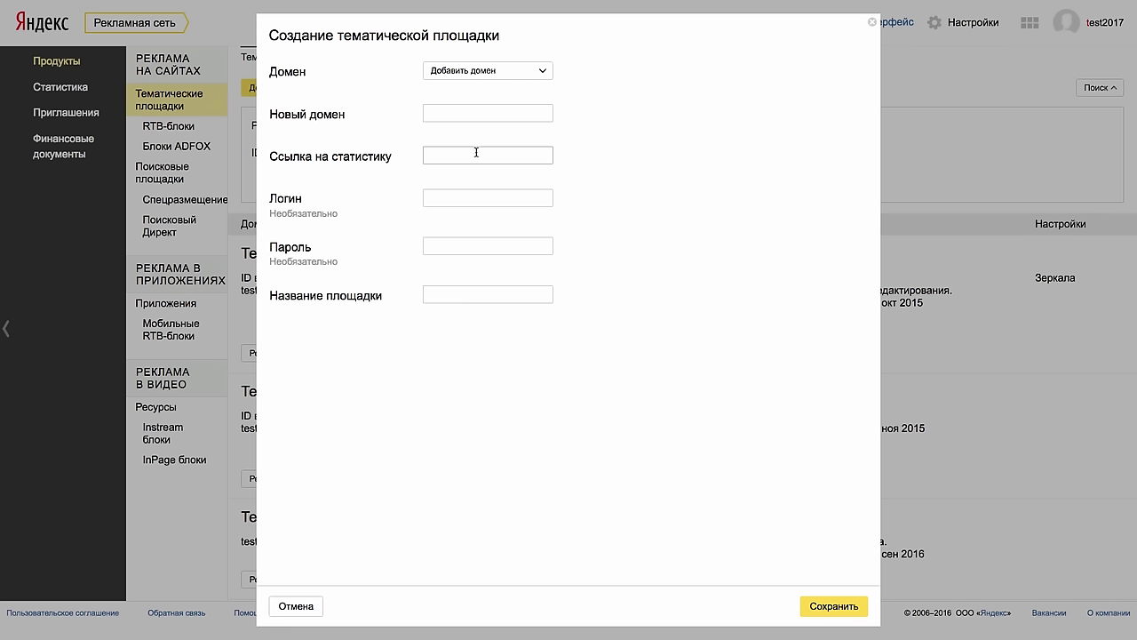
click(476, 152)
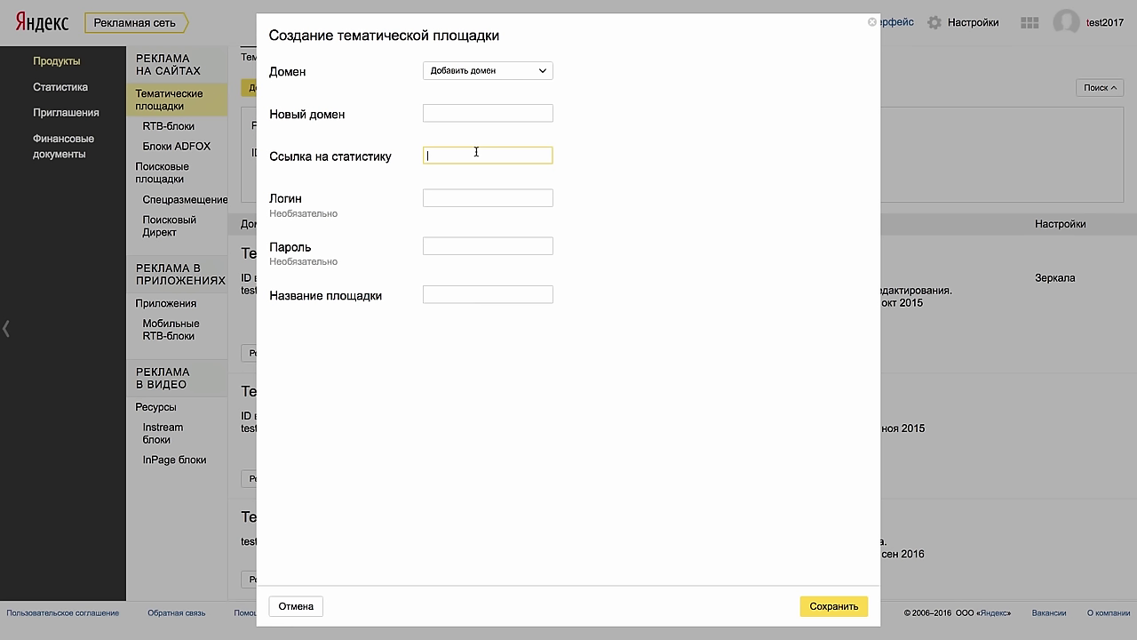
click(463, 198)
click(451, 243)
click(872, 23)
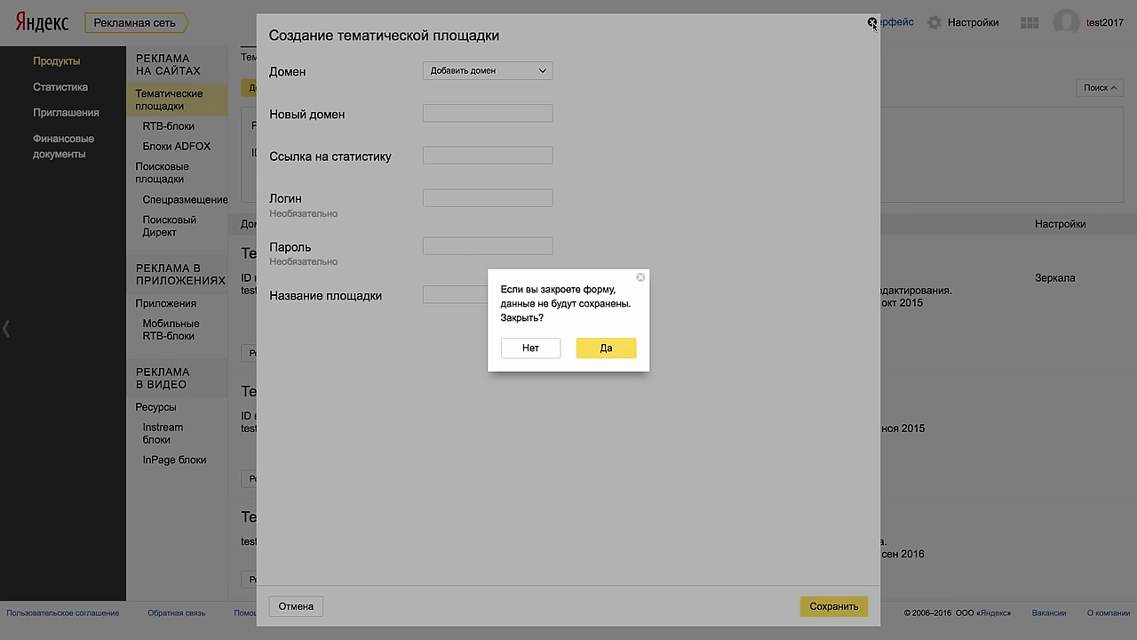
click(550, 350)
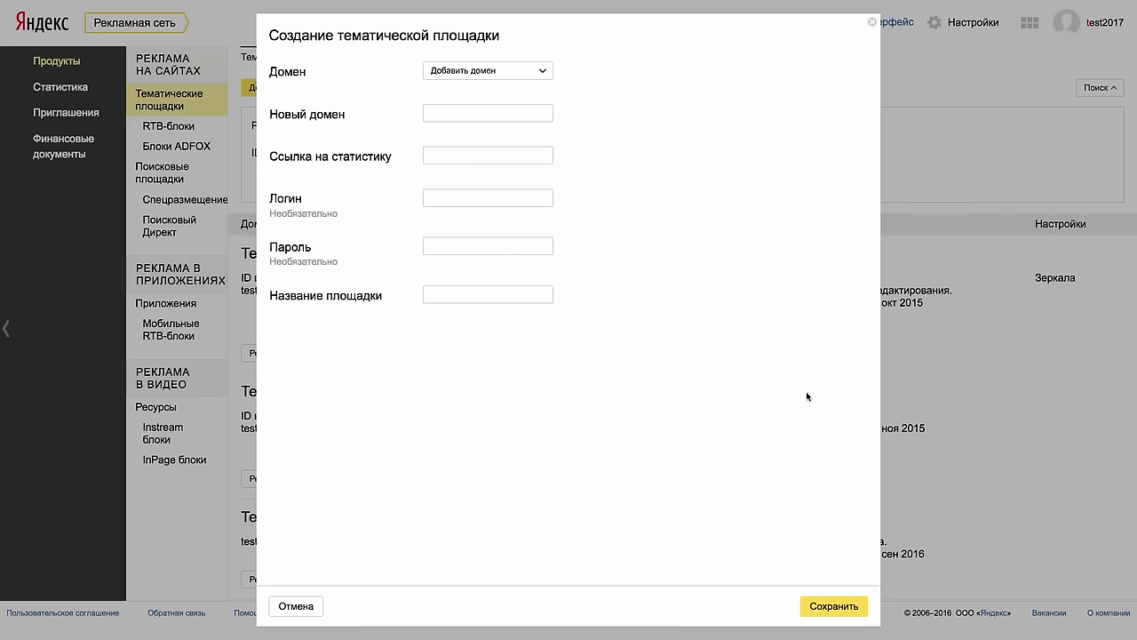
click(287, 613)
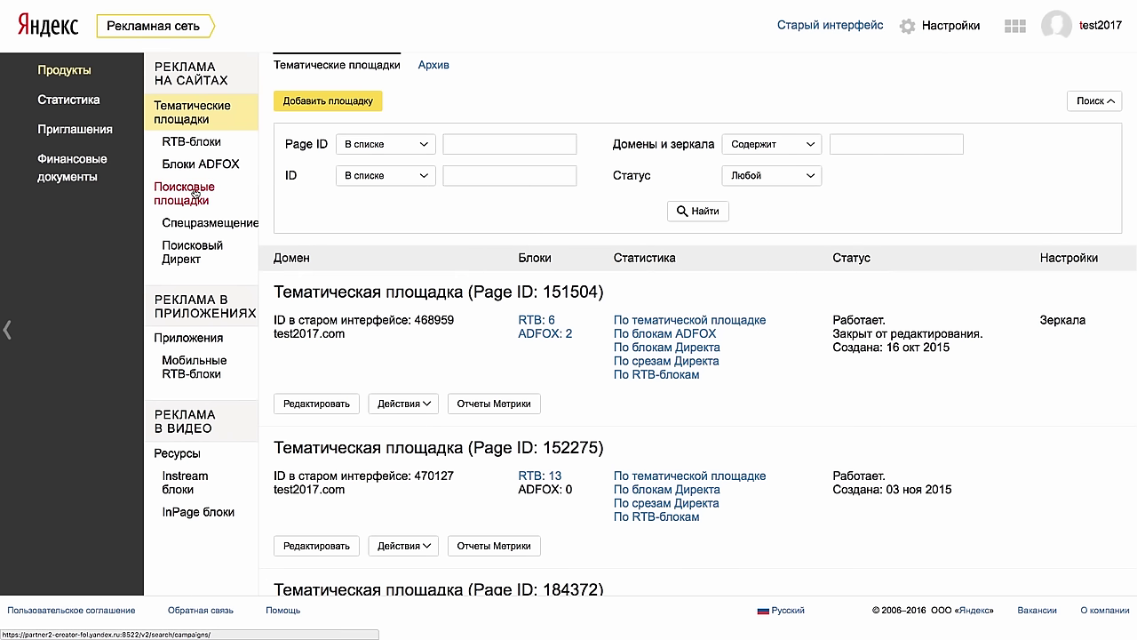
Examine the name, platform and Bundle ID fields of the new mobile application form
click(214, 345)
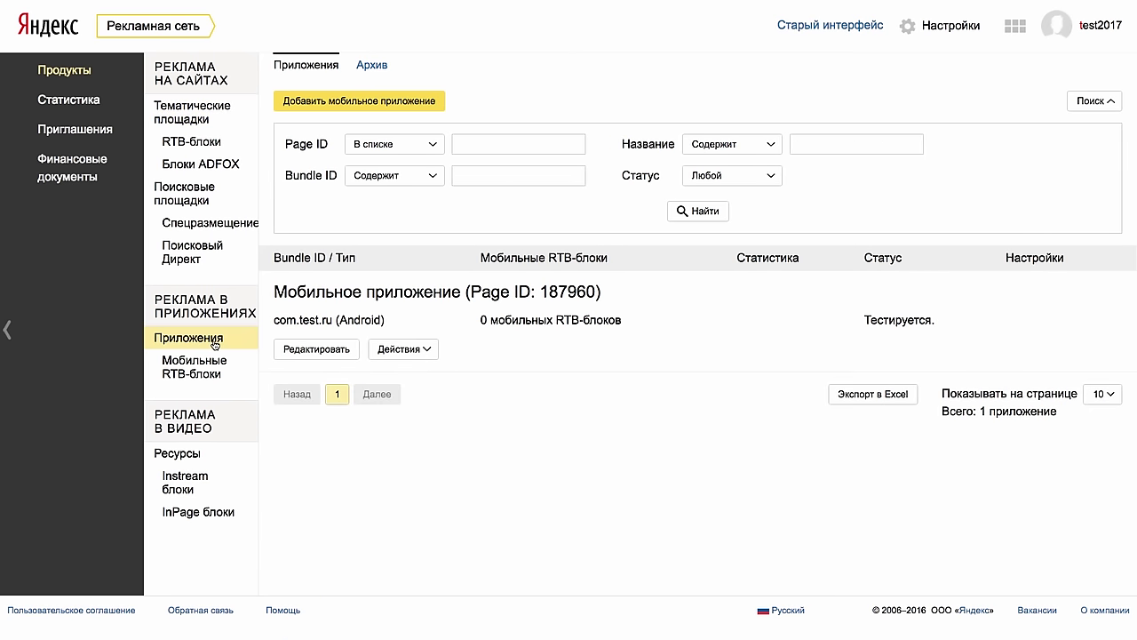
click(381, 105)
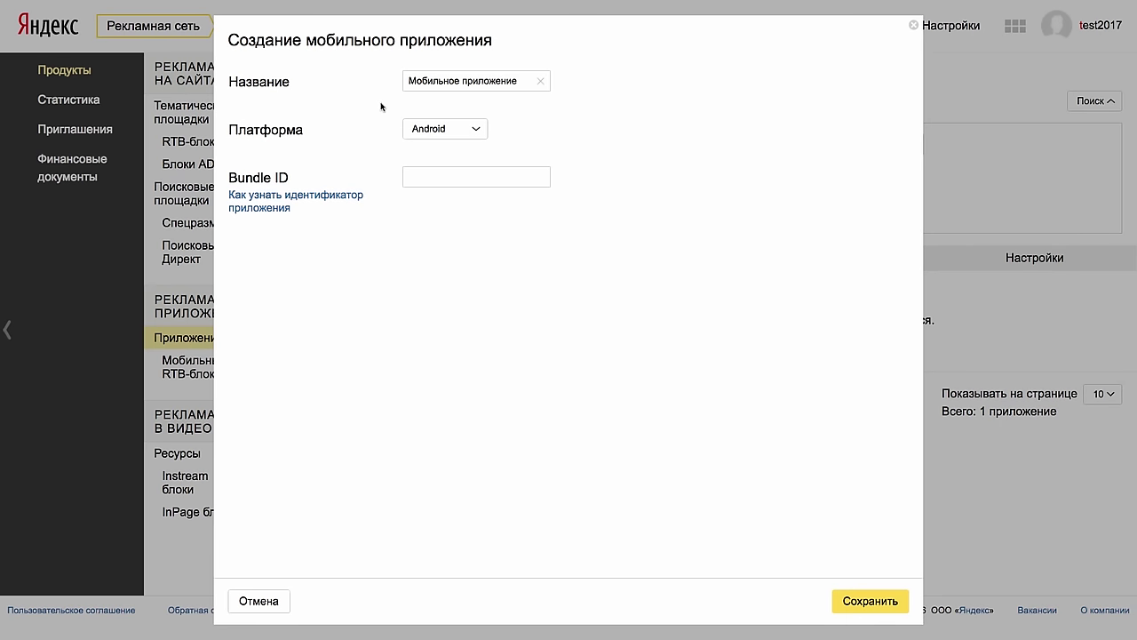
click(476, 80)
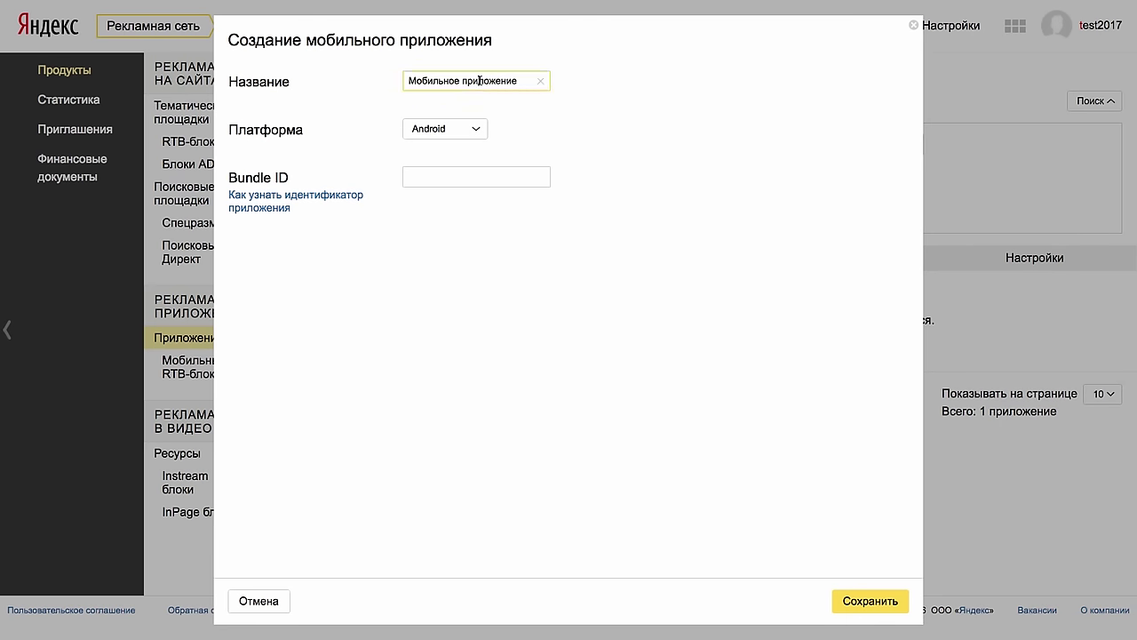
click(483, 130)
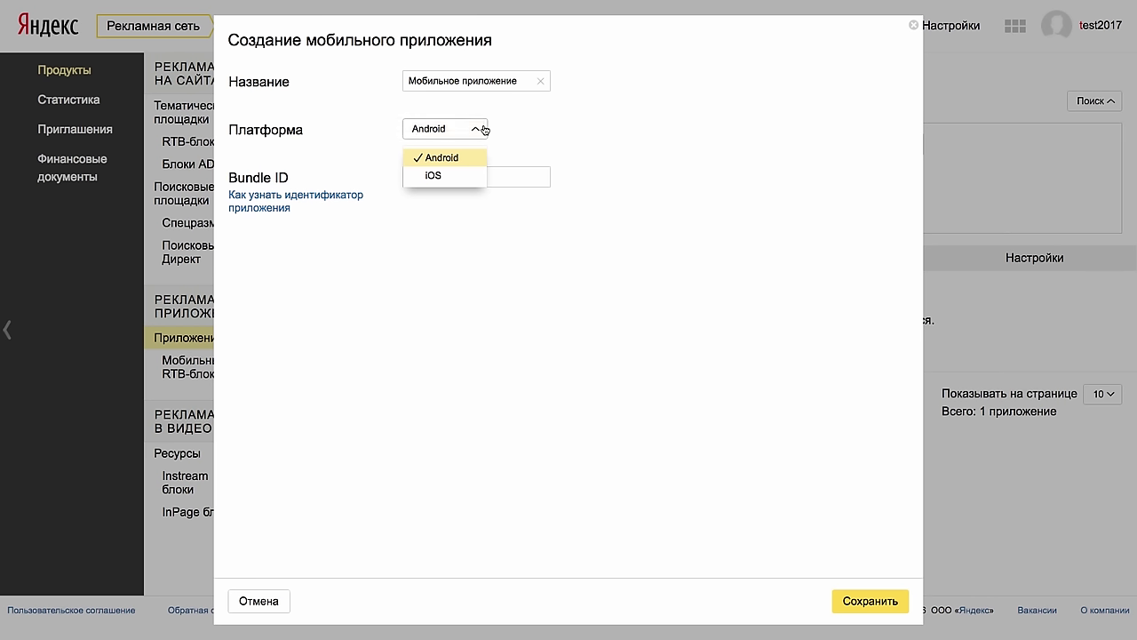
click(504, 176)
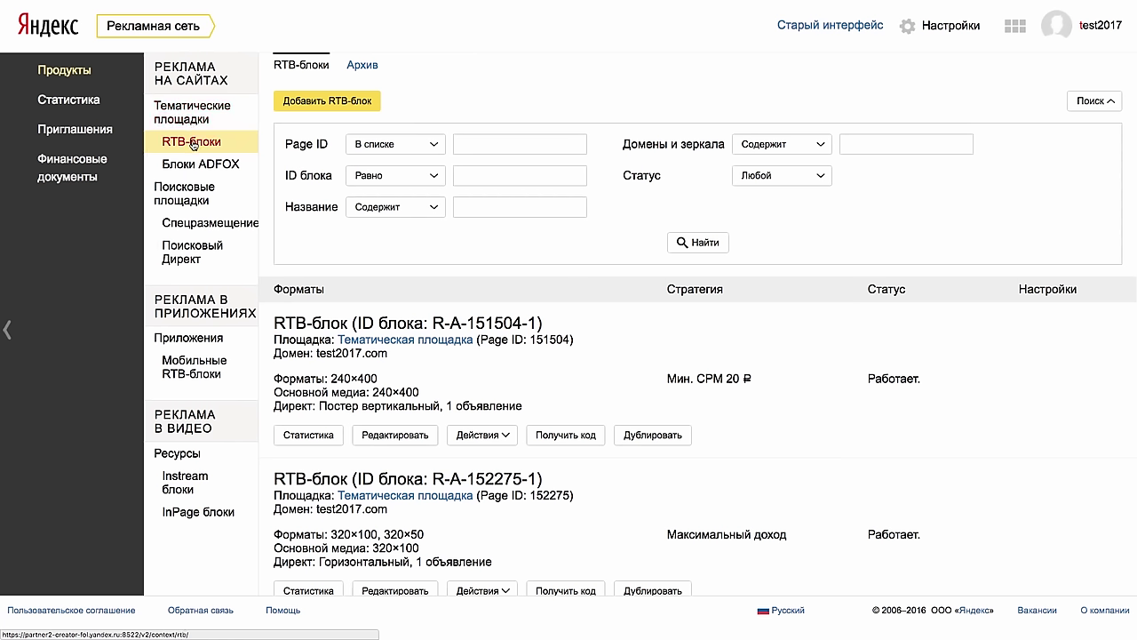
Start a new RTB block on test2017.com (152275), keeping the name Блок RTB and the privacy level Полностью
click(323, 103)
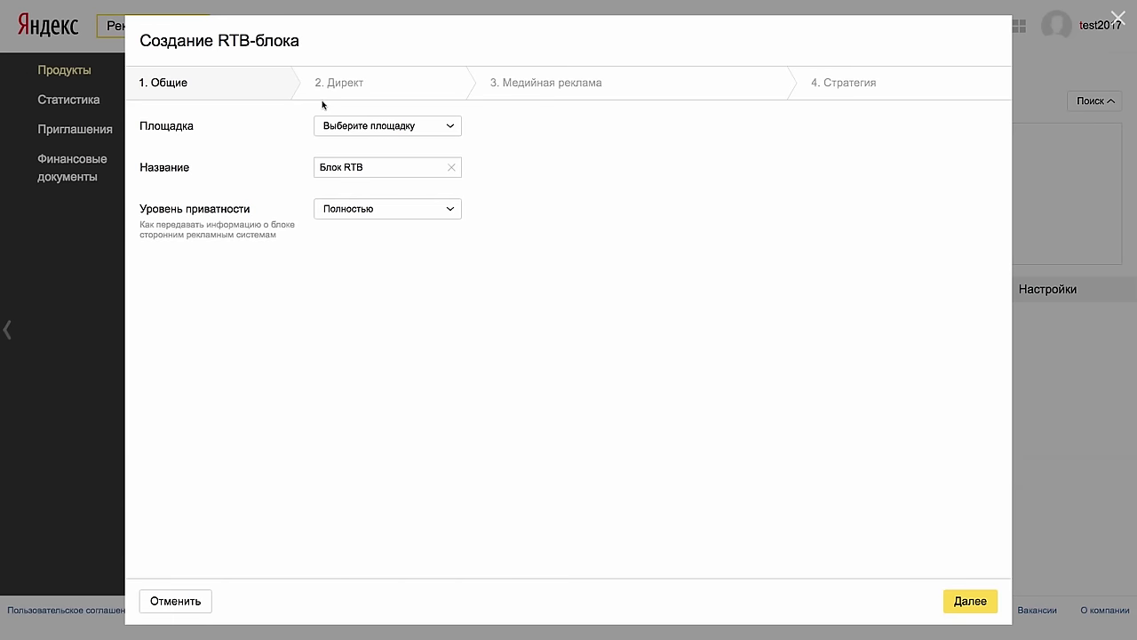
click(412, 126)
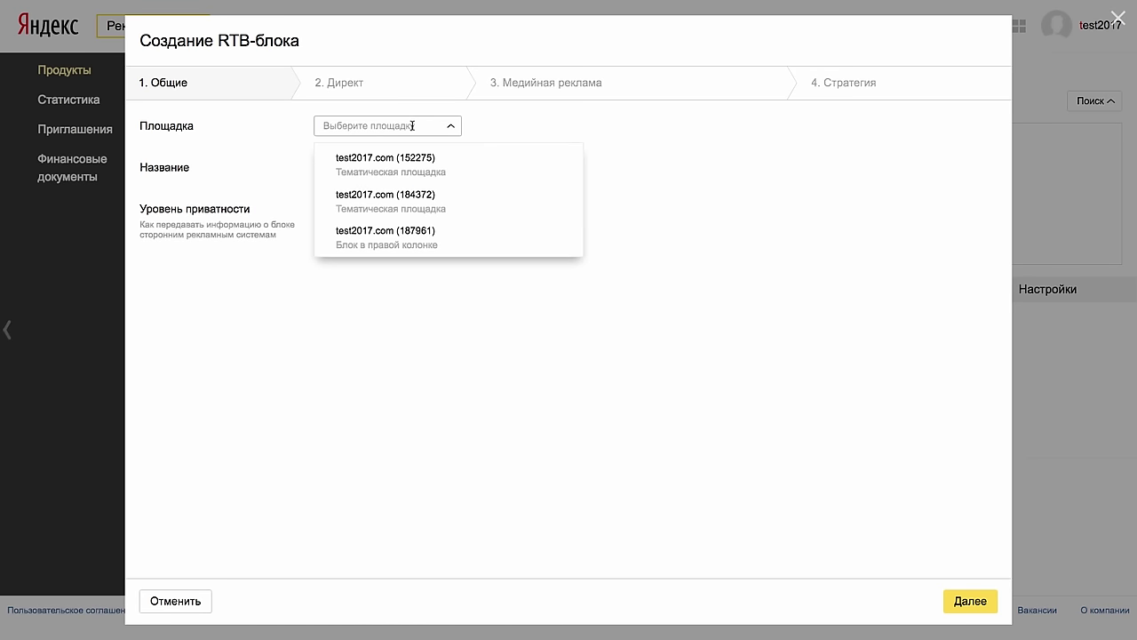
click(415, 160)
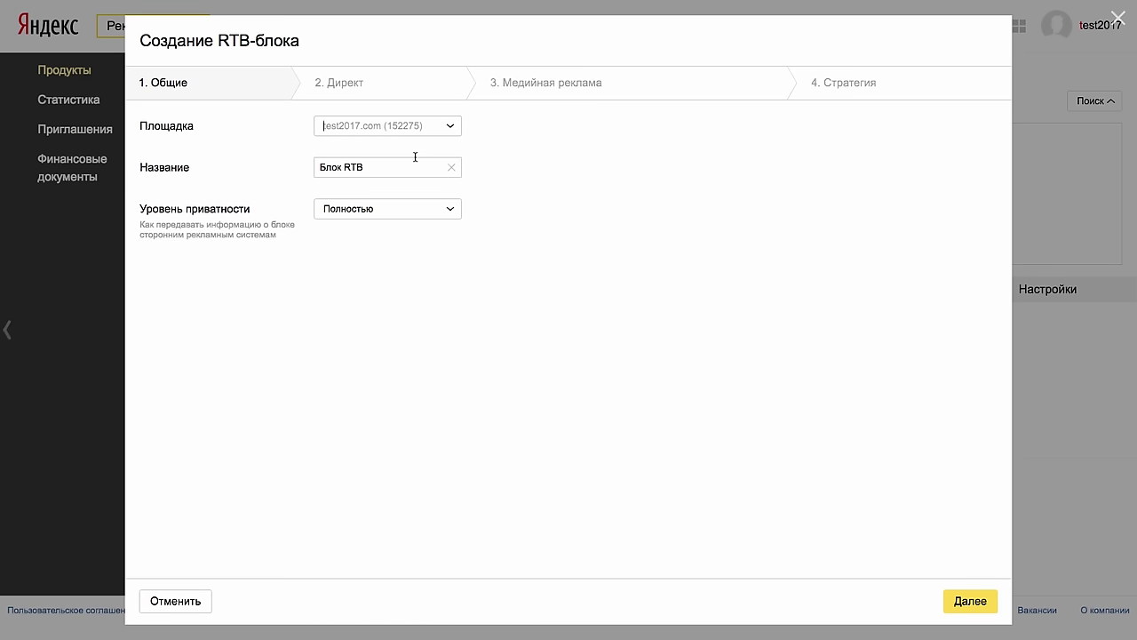
click(405, 168)
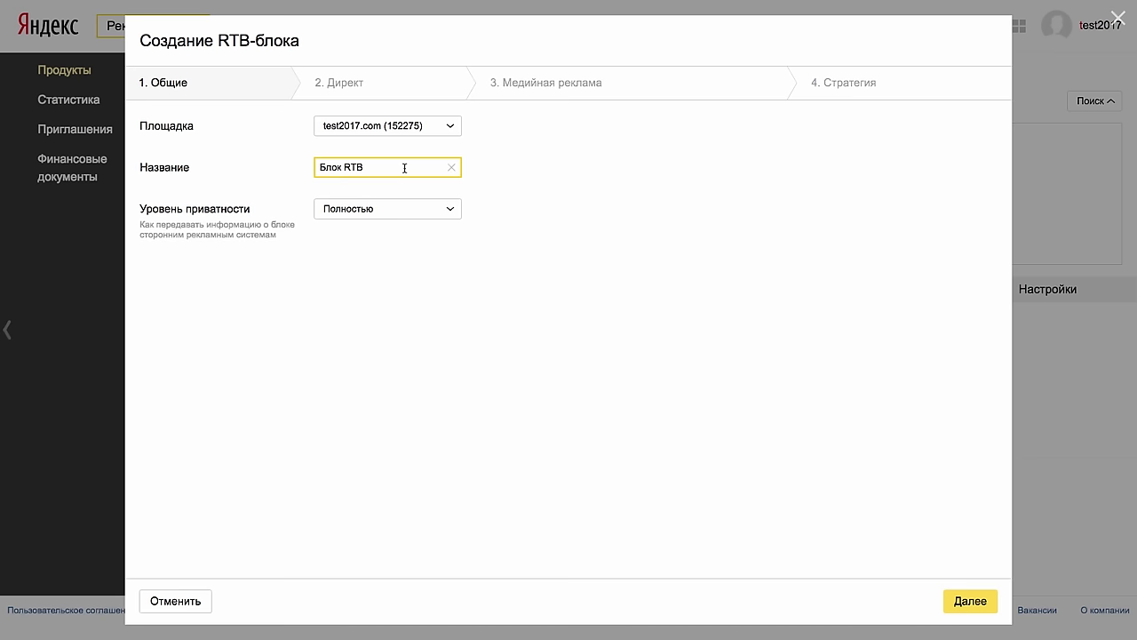
click(457, 211)
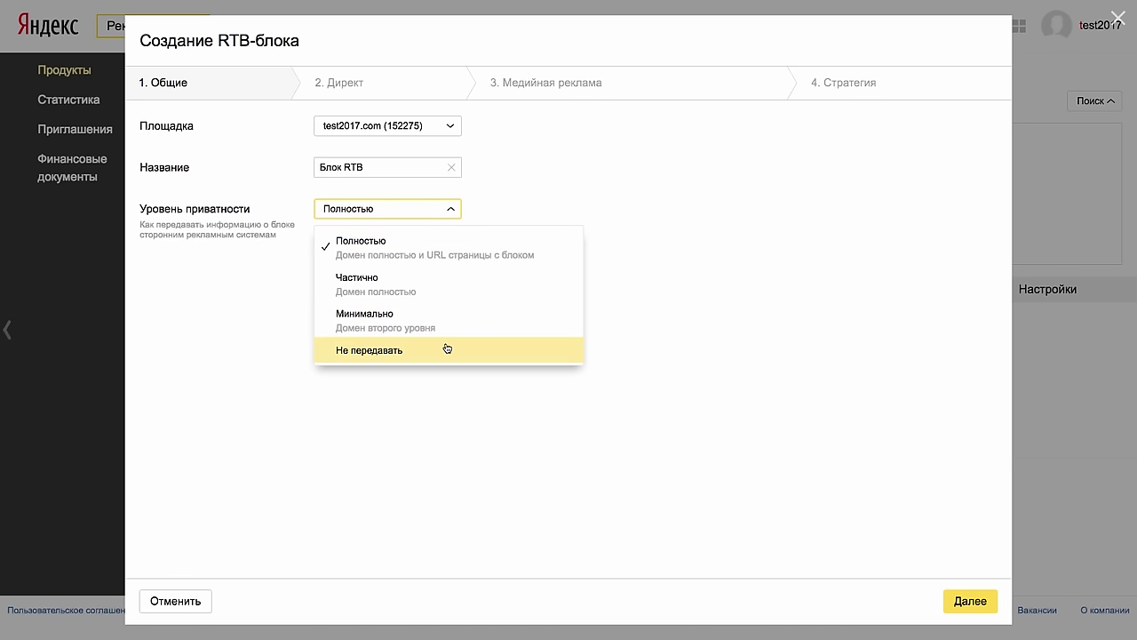
click(443, 263)
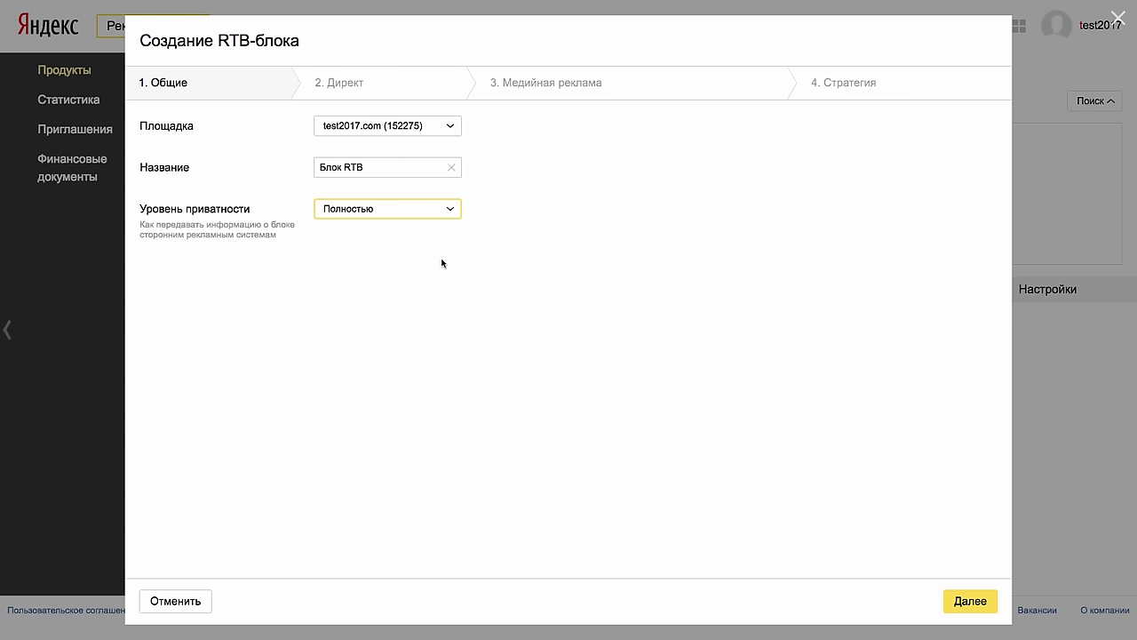
click(972, 601)
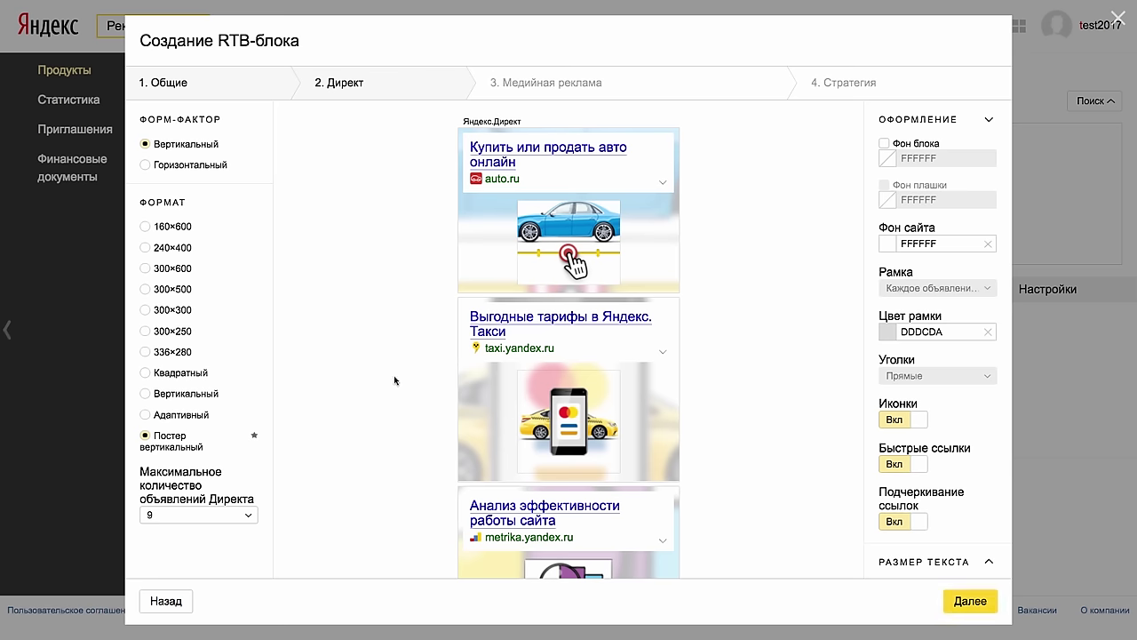
Set the block's Direct ads to the horizontal form factor and Горизонтальный format, keeping all suitable media ad formats selected
click(146, 165)
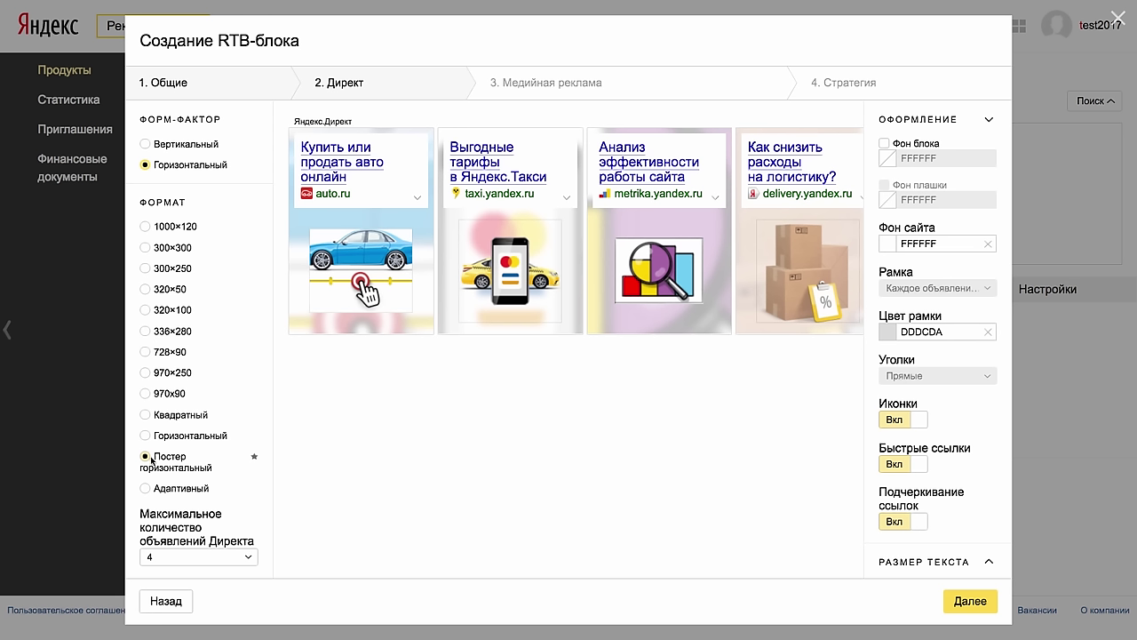
click(247, 558)
click(246, 558)
click(146, 437)
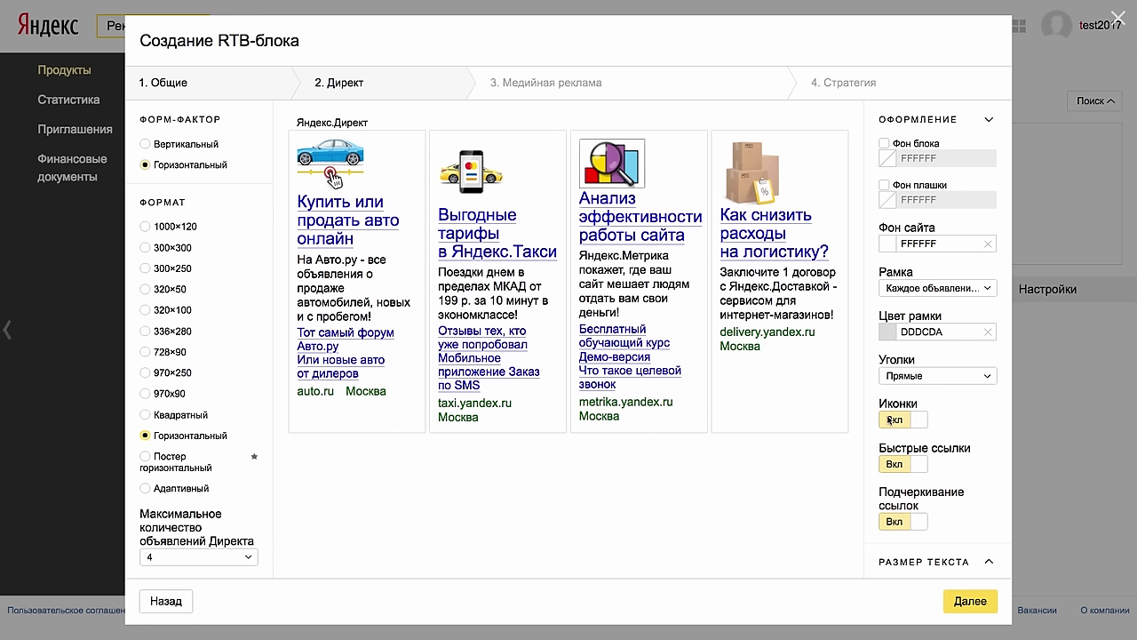
click(966, 606)
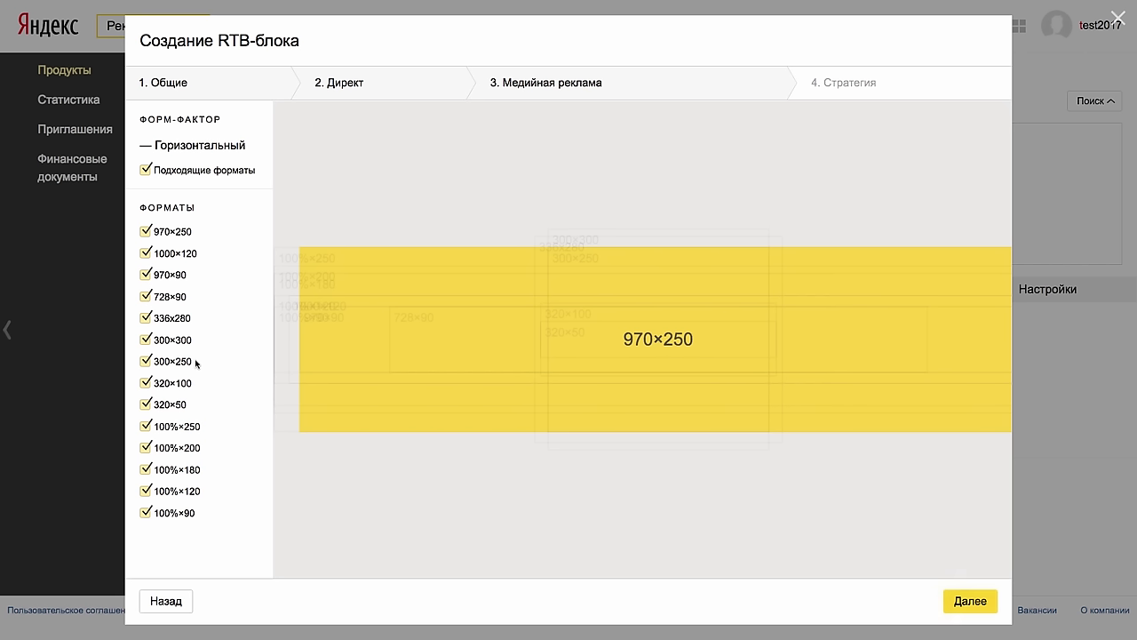
click(152, 170)
click(150, 176)
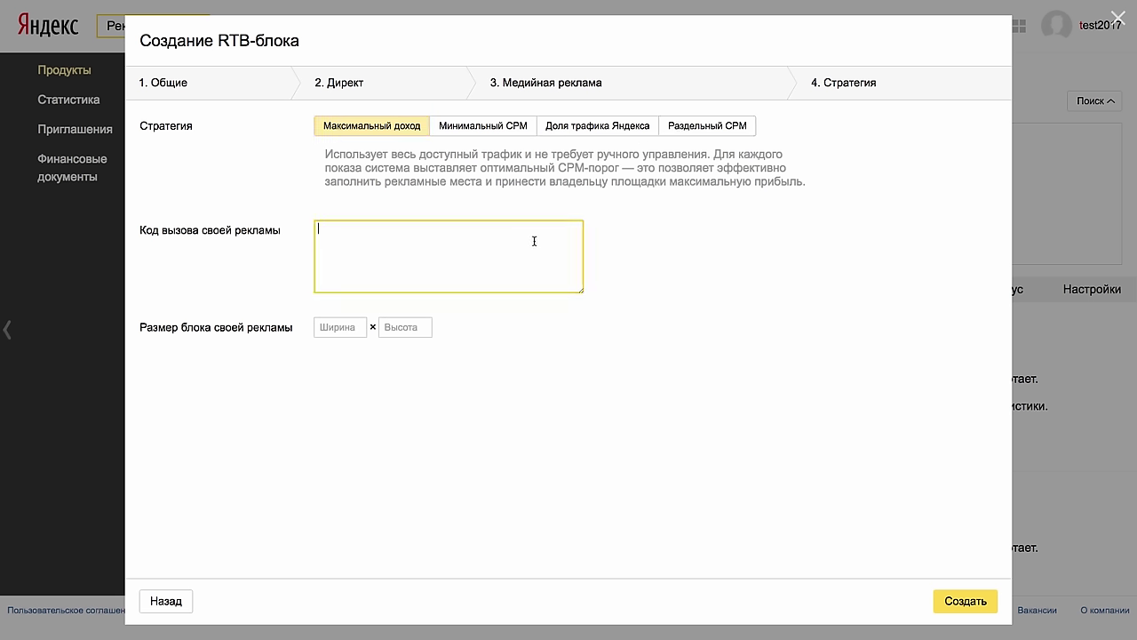
Review the settings offered by the Минимальный CPM and Доля трафика Яндекса strategies
click(502, 130)
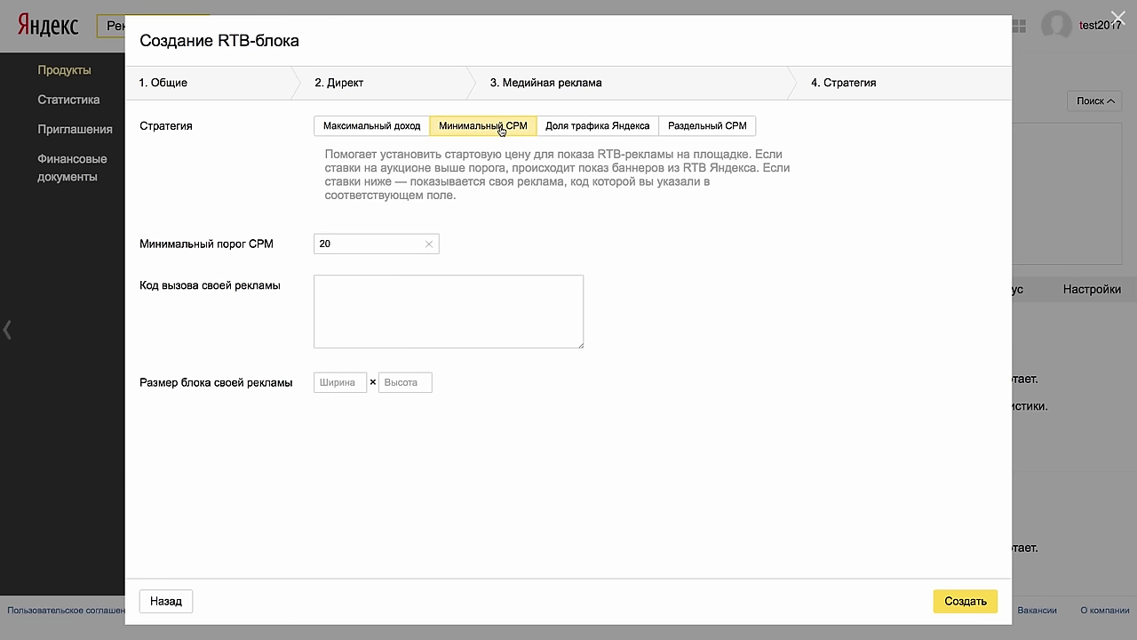
click(397, 246)
click(398, 300)
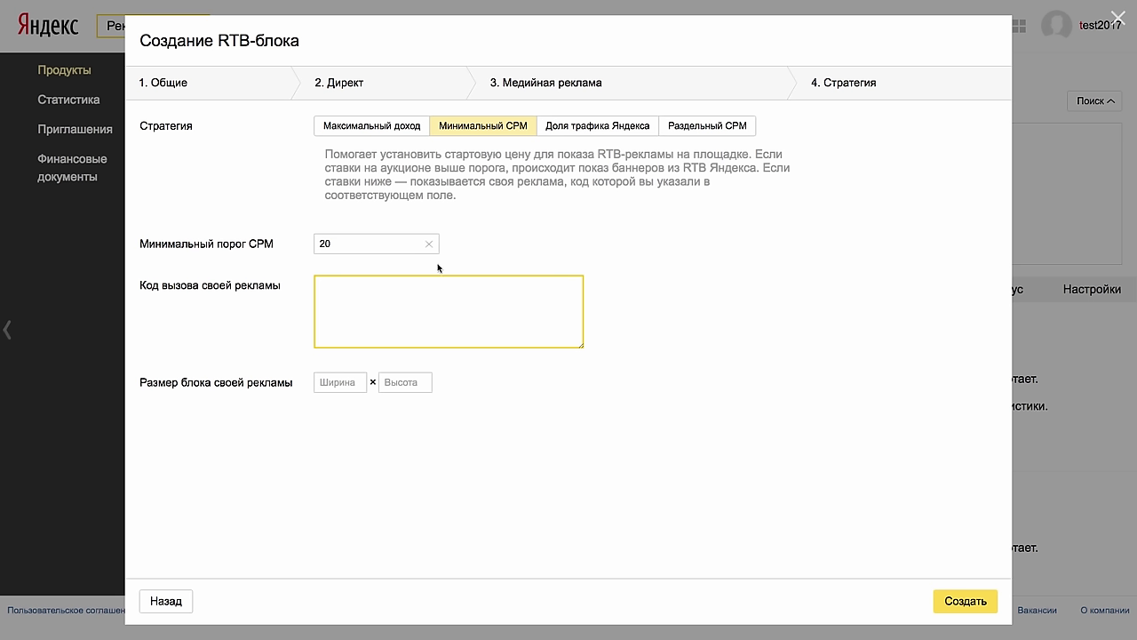
click(587, 126)
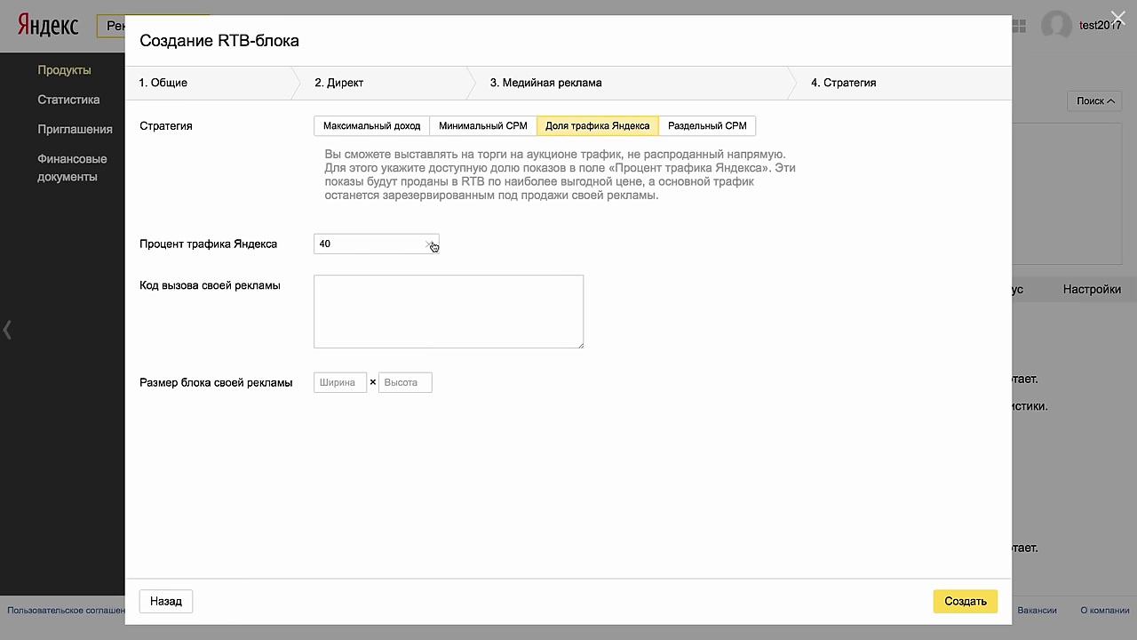
click(390, 242)
Set the strategy to Раздельный CPM and apply Блокировка to Yandex.Direct ads
click(712, 126)
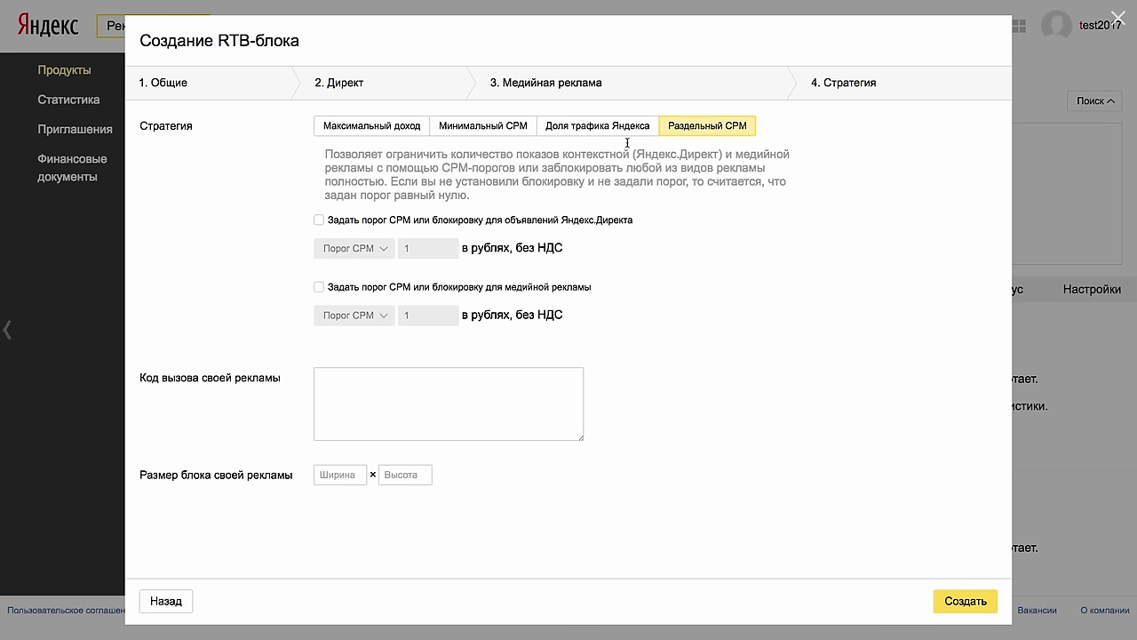
click(320, 222)
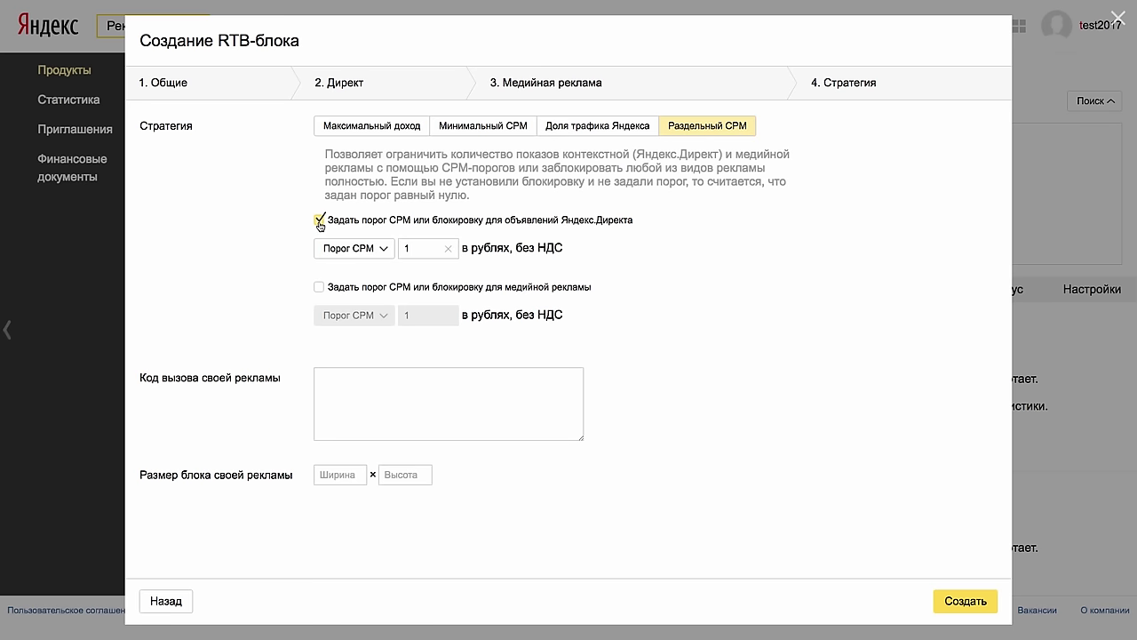
click(384, 249)
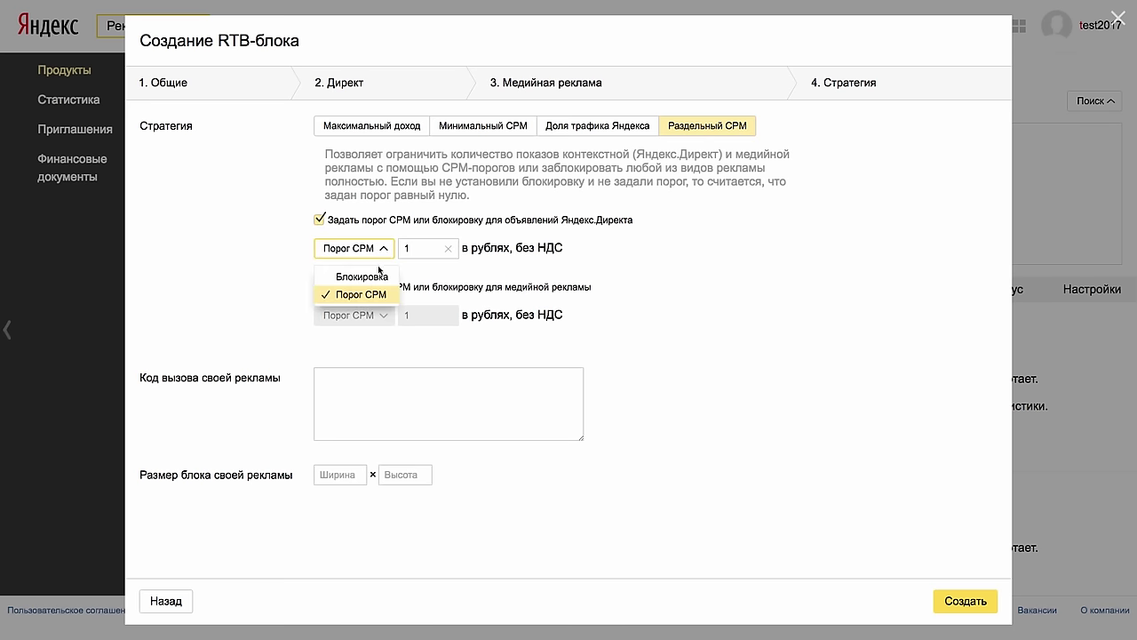
click(380, 271)
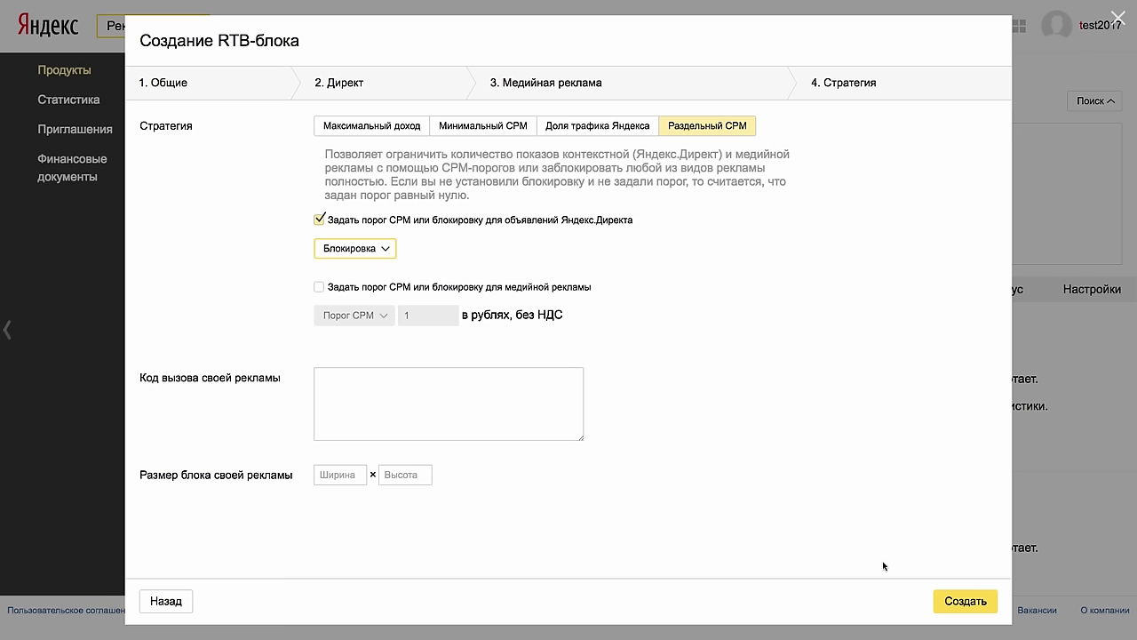
Create the RTB block and copy its asynchronous site code to the clipboard
click(982, 603)
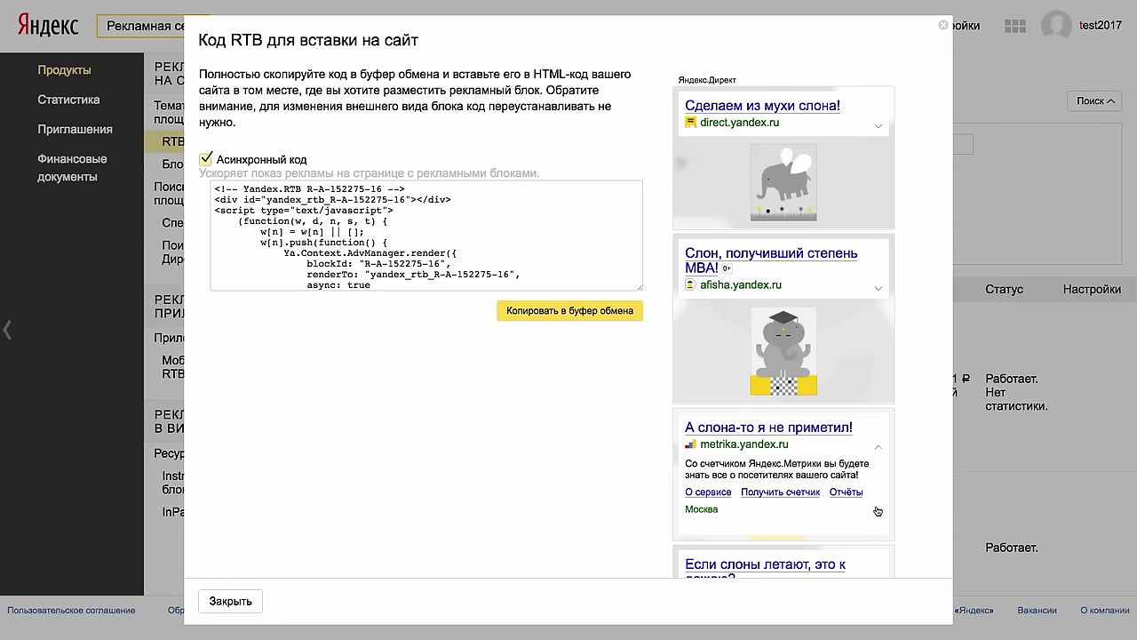
click(583, 322)
click(554, 250)
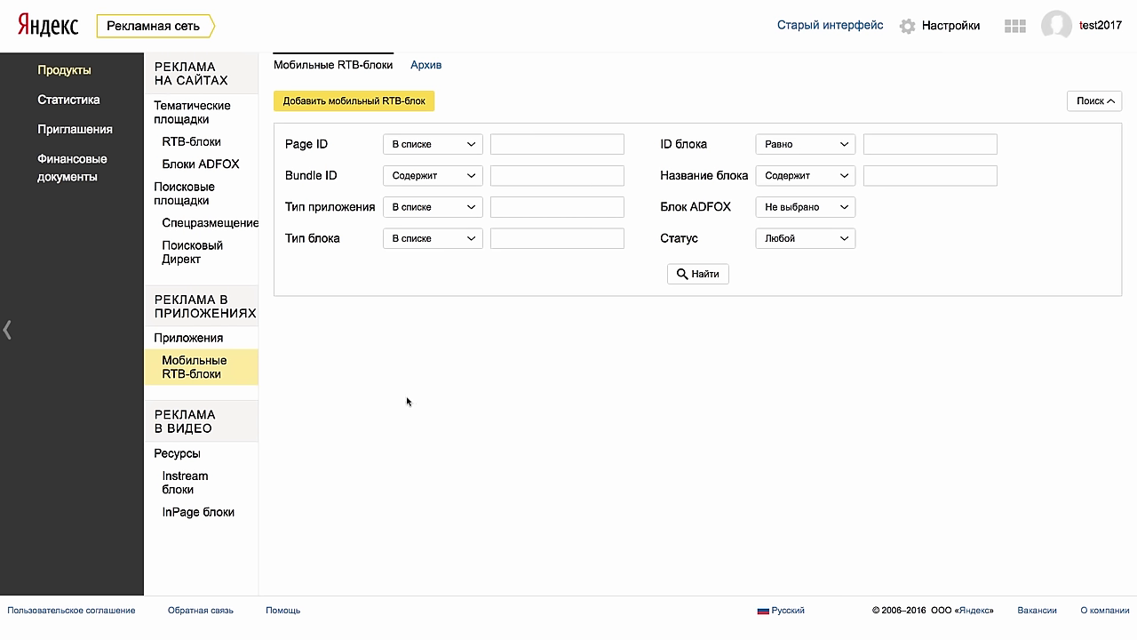
Start a new mobile RTB block for Мобильное приложение (com.test.ru - Android), keeping the name Блок RTB mobile
click(214, 374)
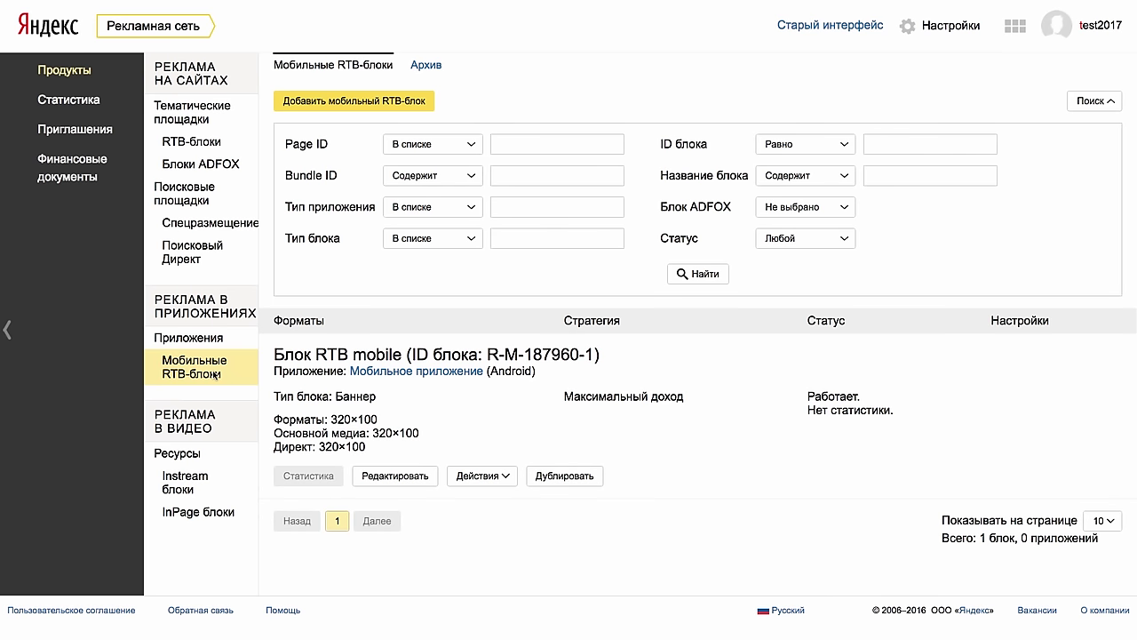
click(368, 100)
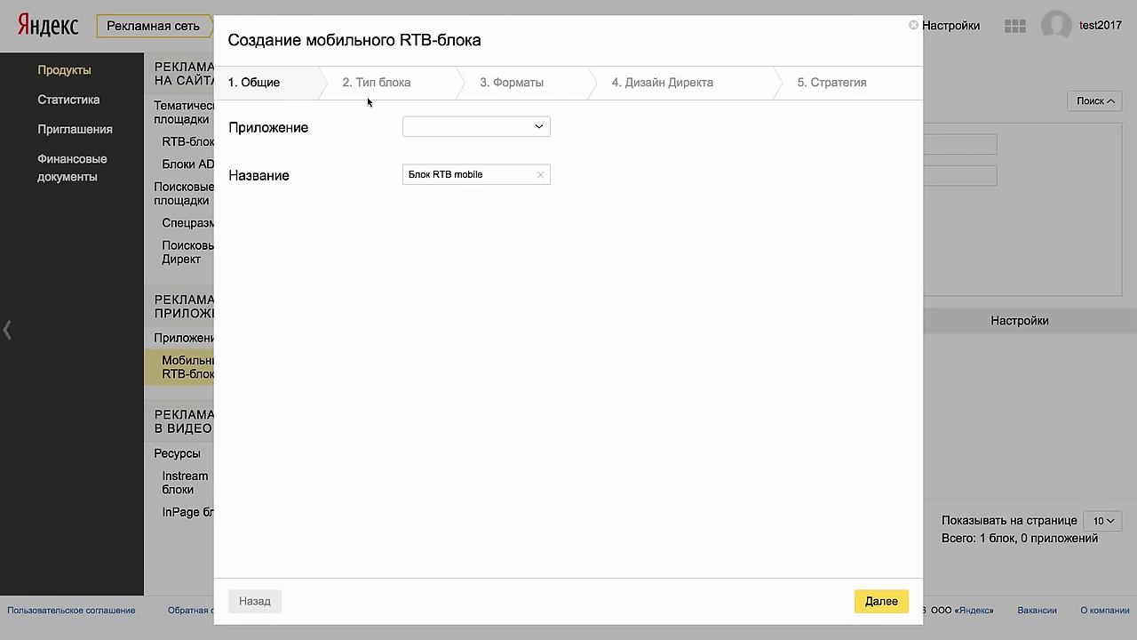
click(462, 123)
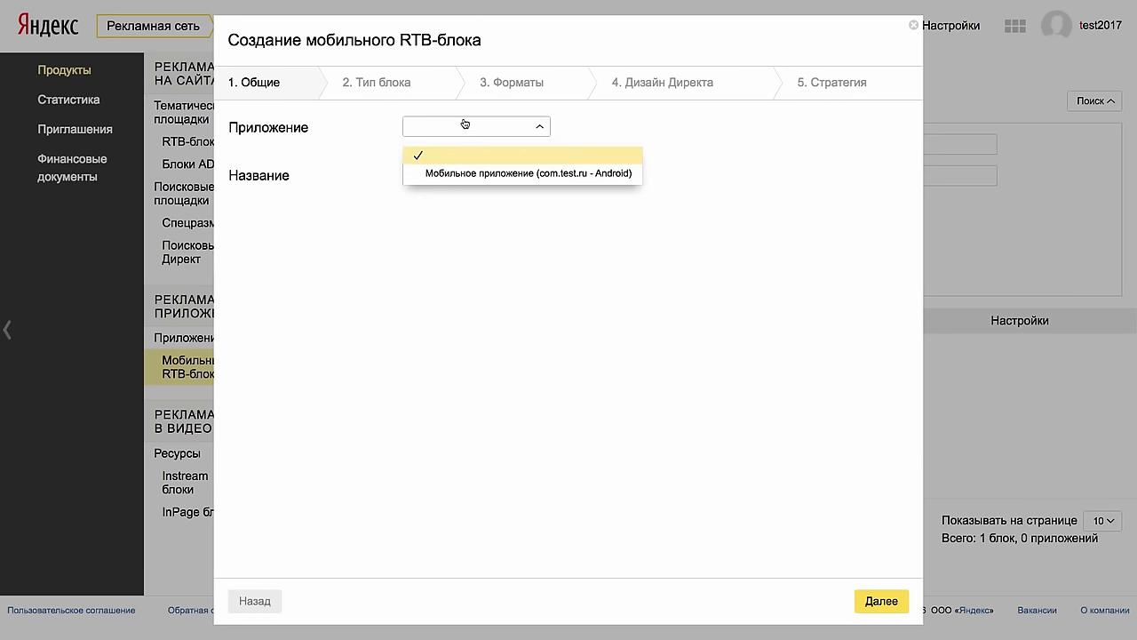
click(460, 173)
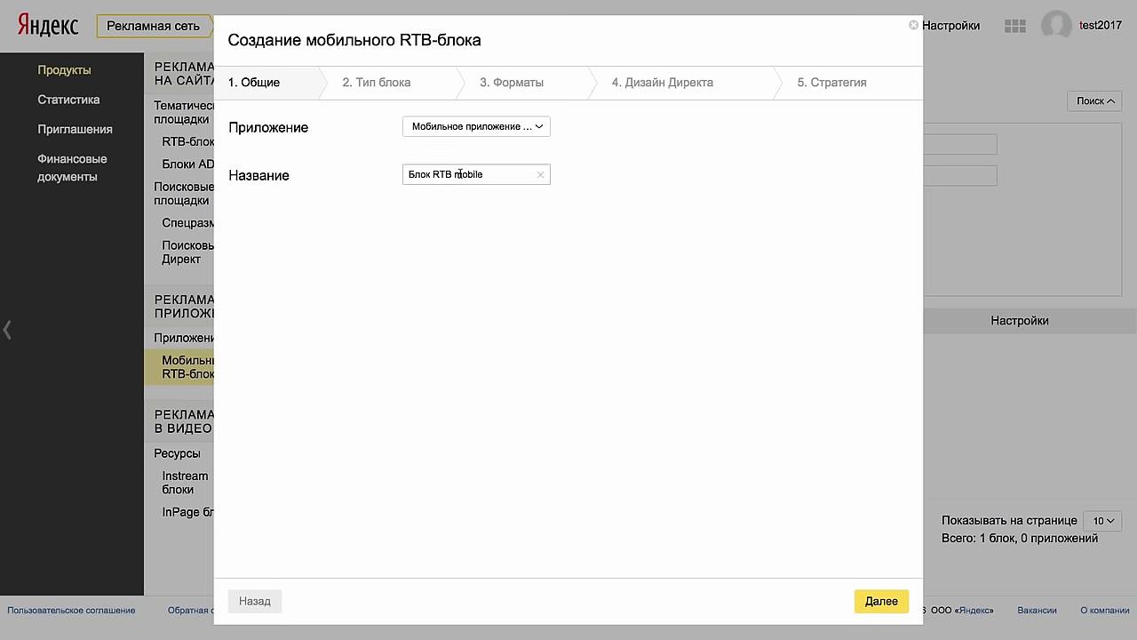
click(880, 602)
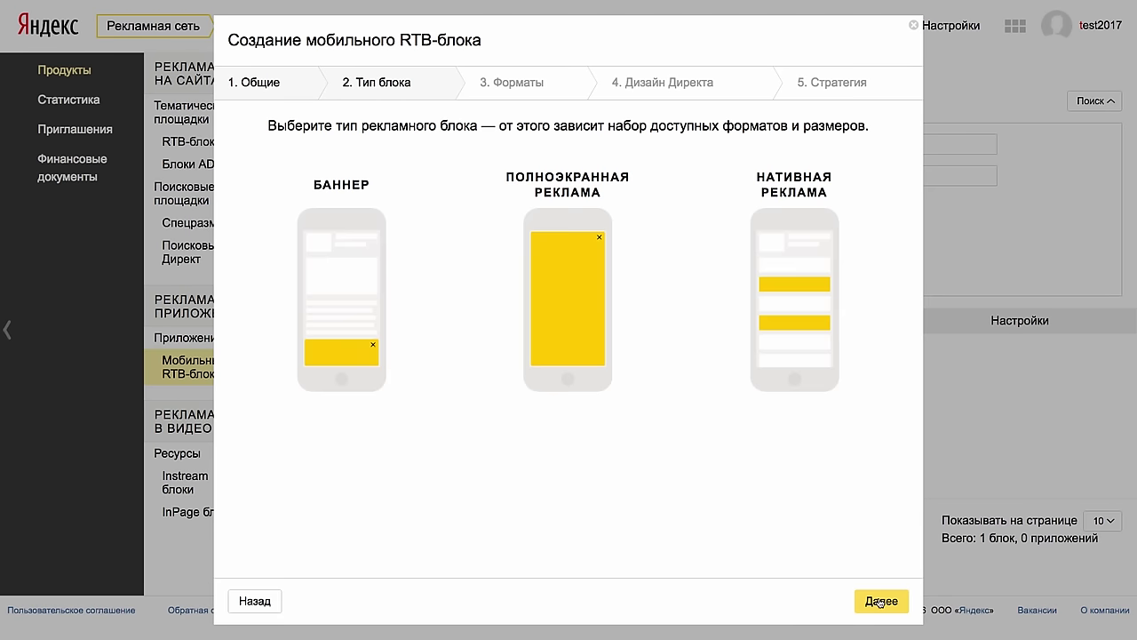
Compare the mobile ad block types and choose Баннер as the block's type
click(344, 326)
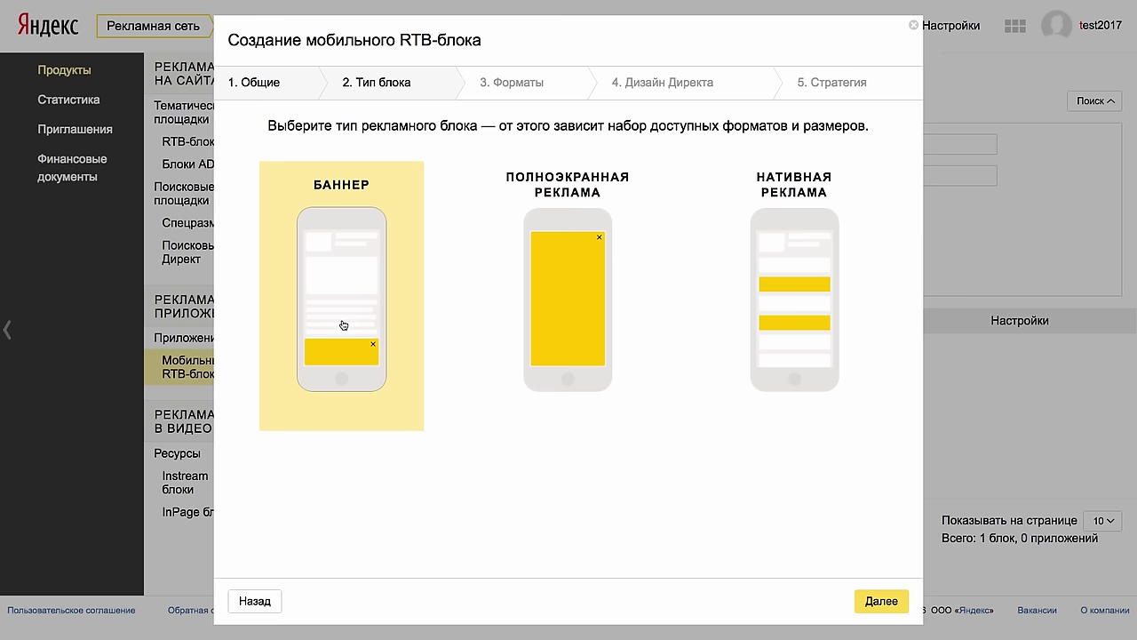
click(530, 281)
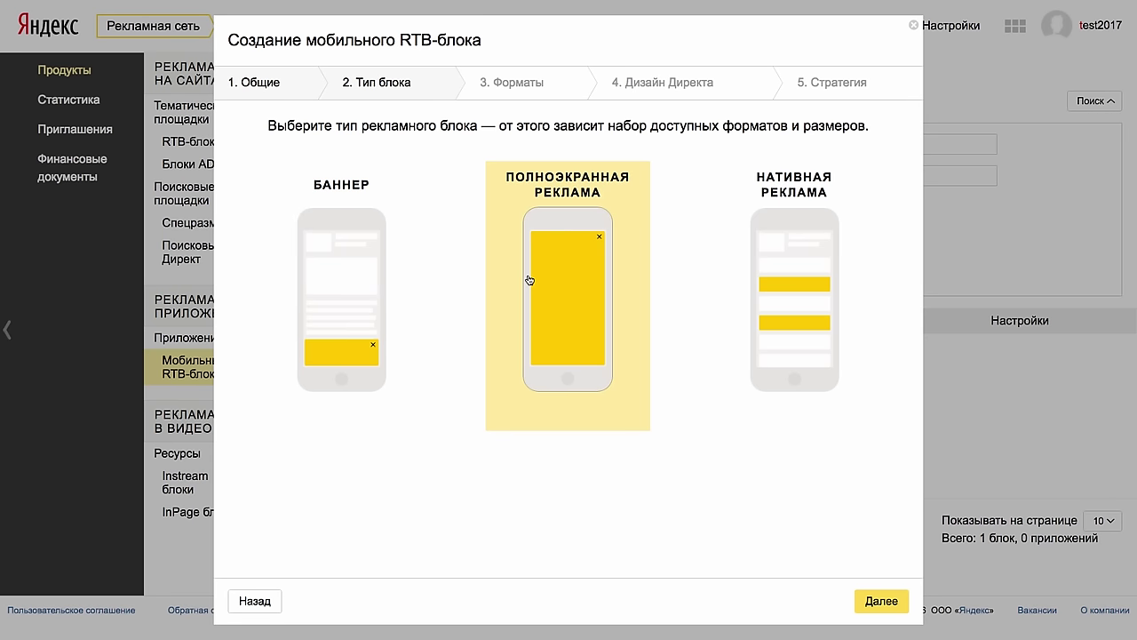
click(770, 286)
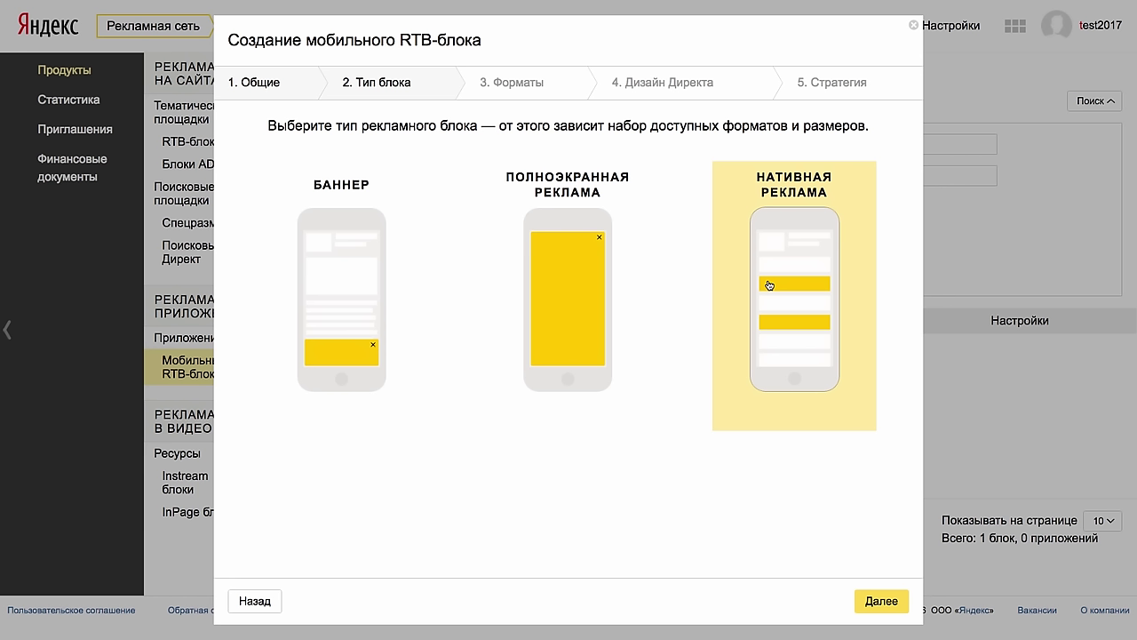
click(589, 268)
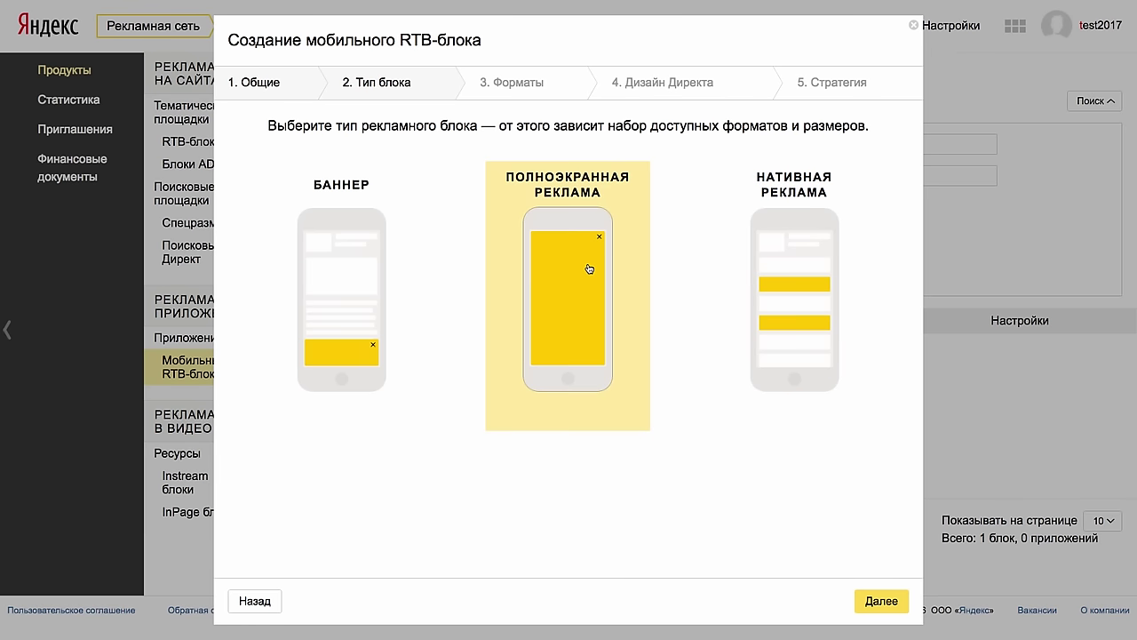
click(363, 283)
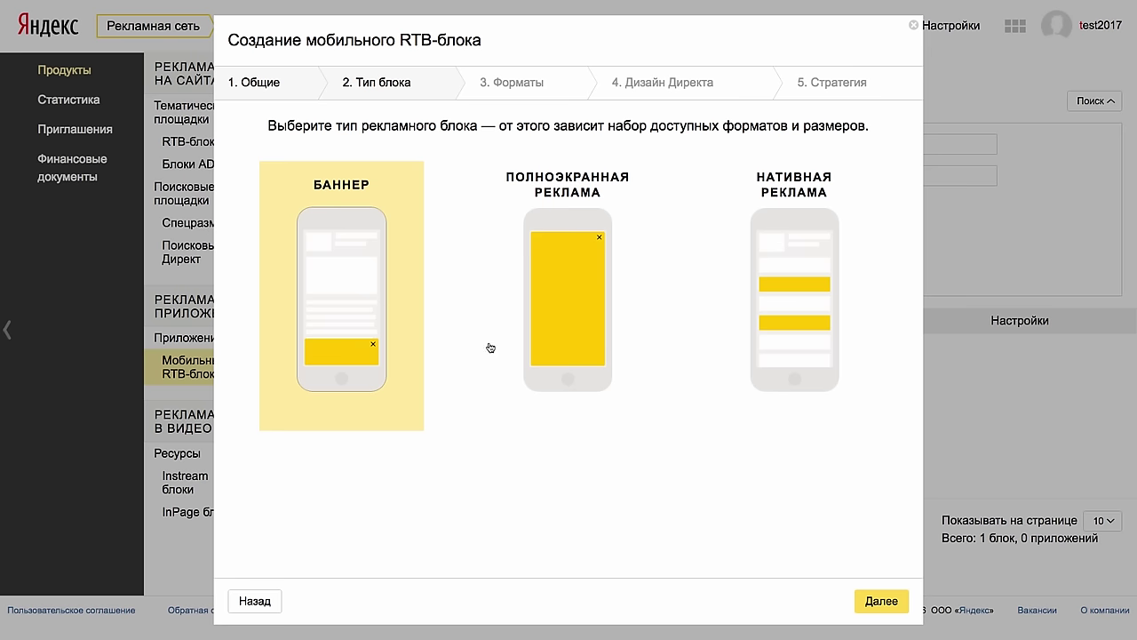
click(881, 602)
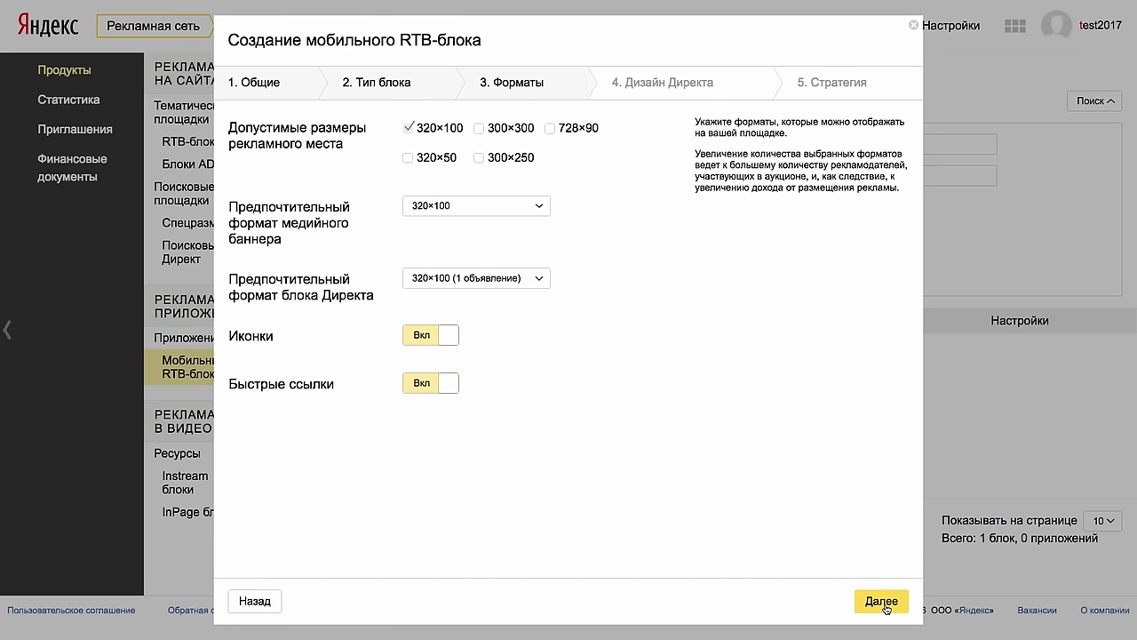
Create the mobile RTB block with the 320×100 format, the offered Direct design and the Максимальный доход strategy
click(884, 606)
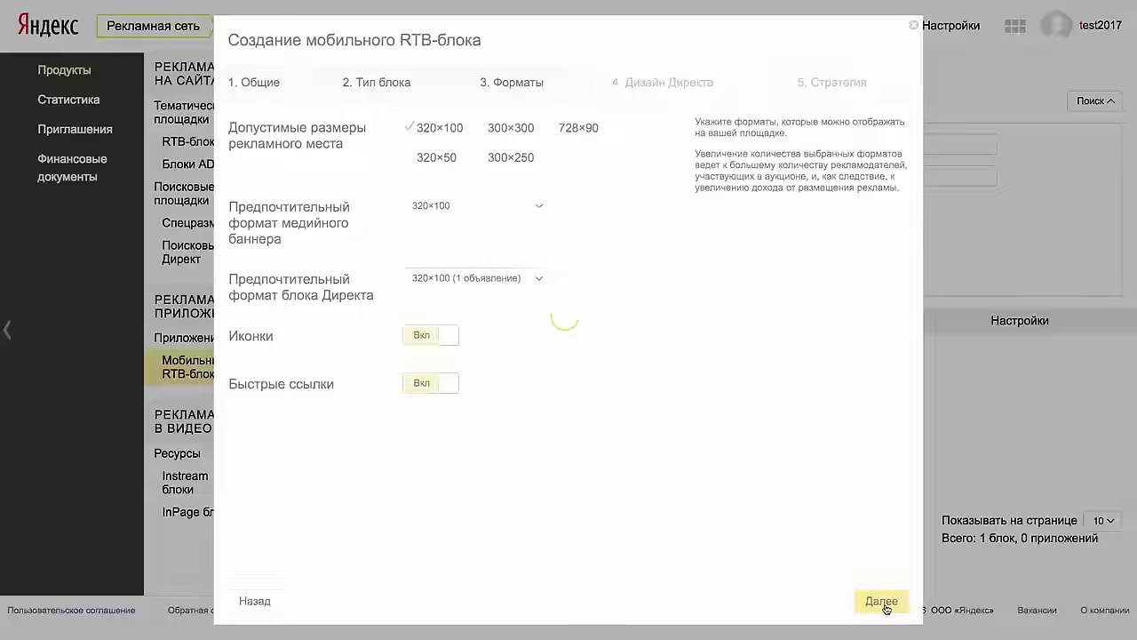
click(882, 604)
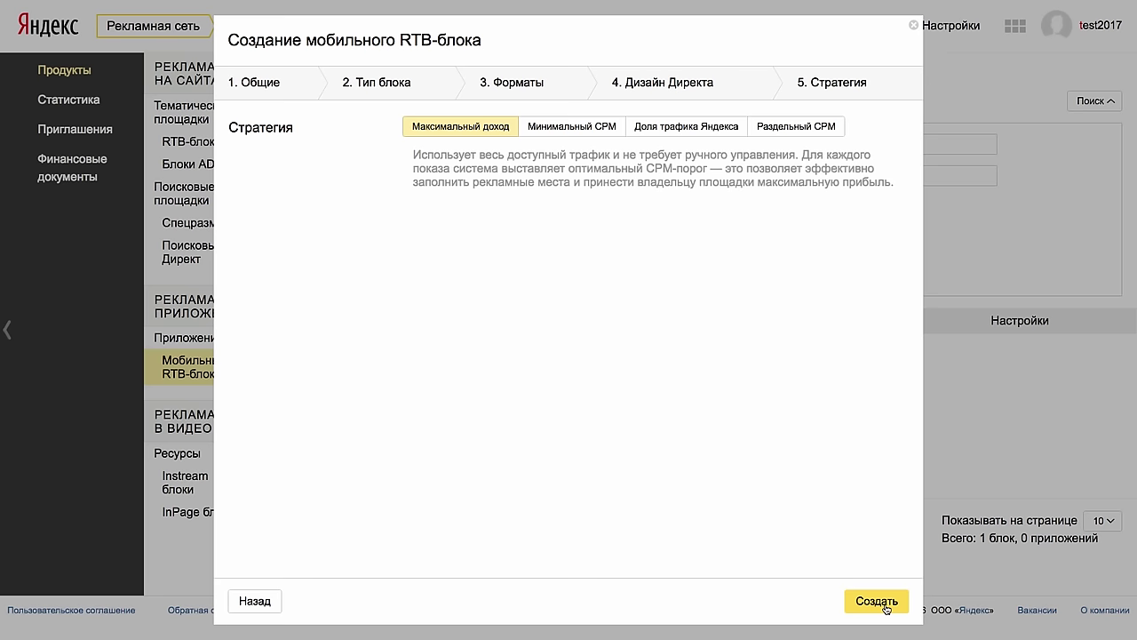
click(886, 607)
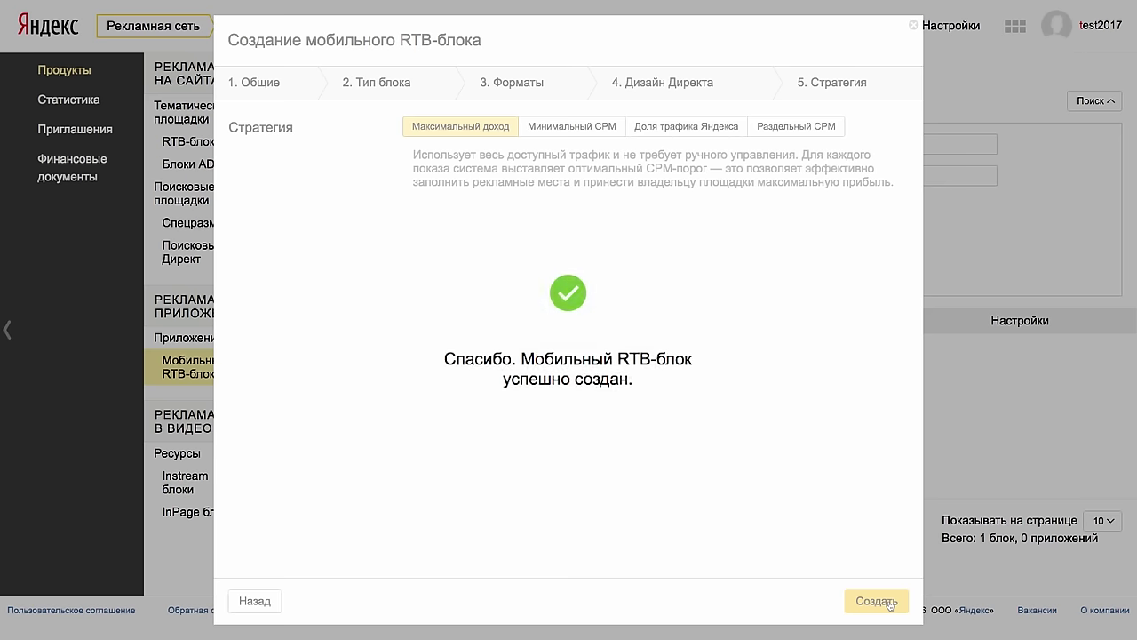
click(915, 28)
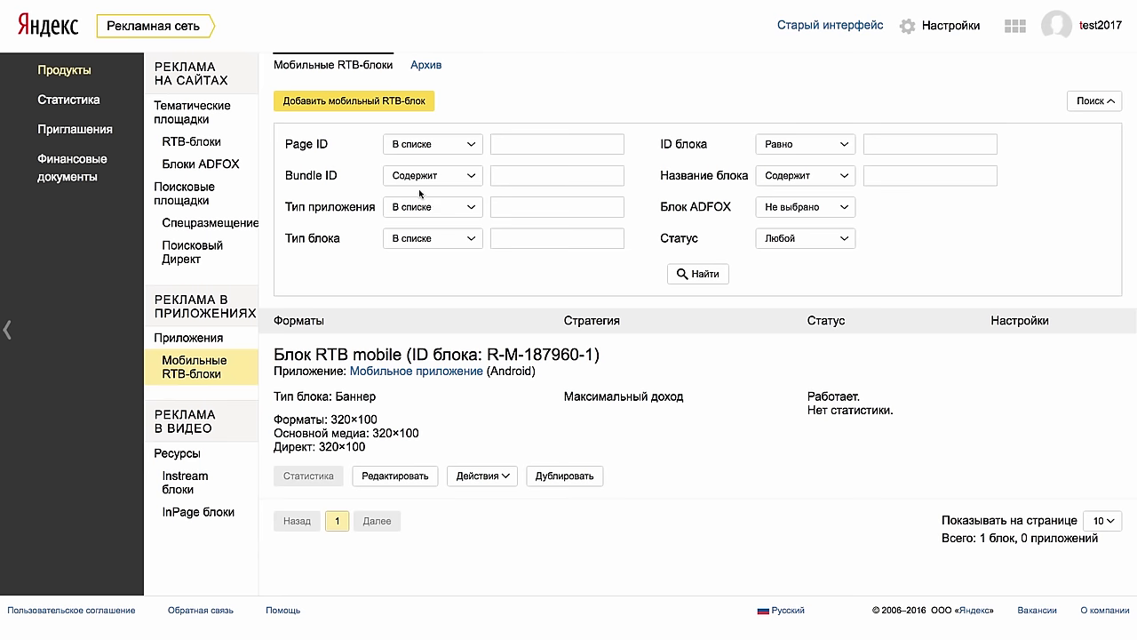
Review the thematic sites list, the actions offered for site 151504 and the site RTB blocks section
click(192, 112)
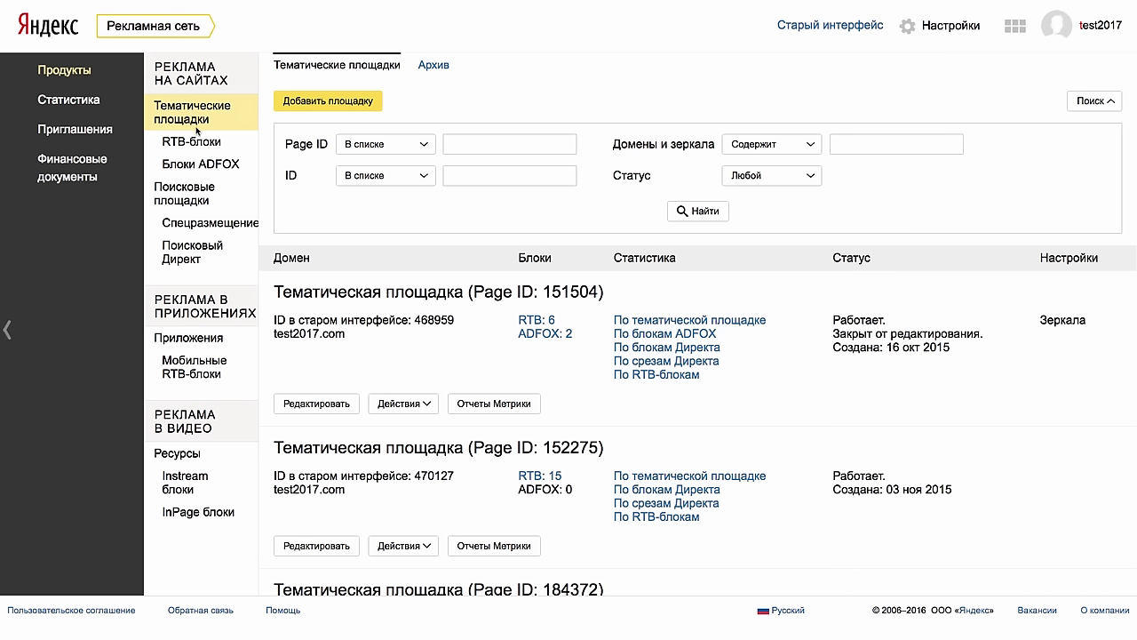
click(408, 404)
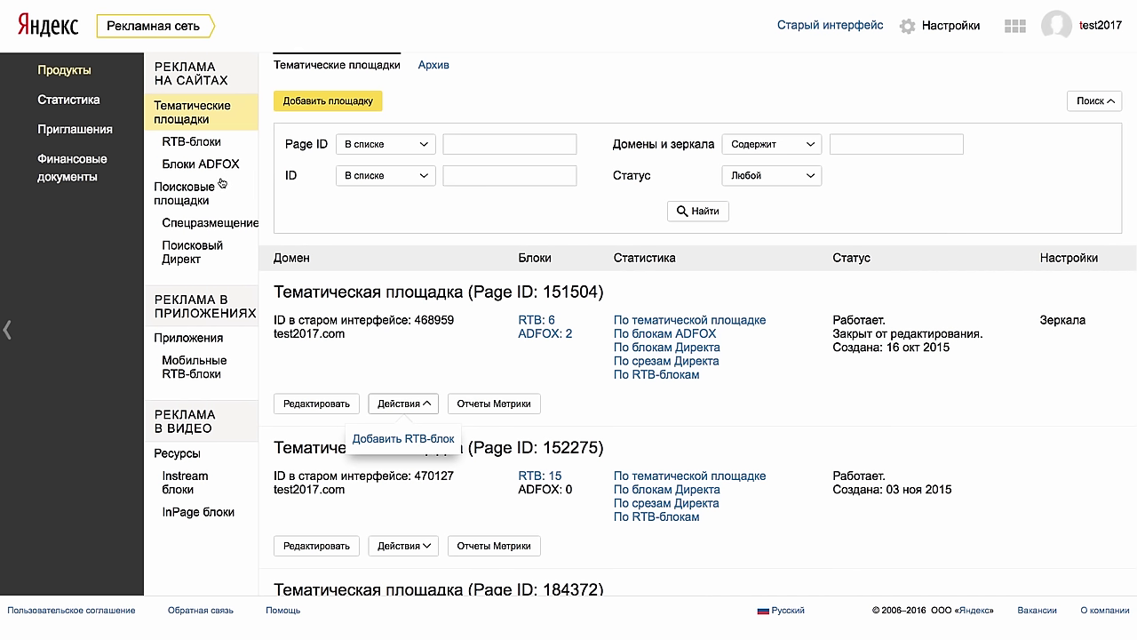
click(208, 145)
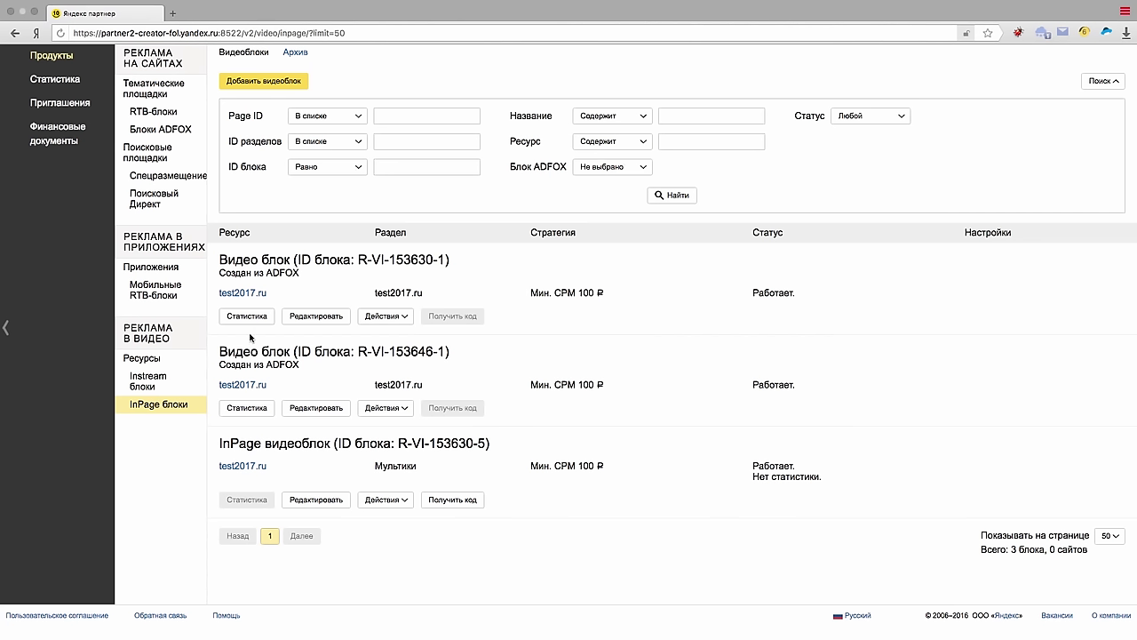
Start a new Instream video block on test2017.ru (153646), keeping the name Instream видеоблок
click(149, 380)
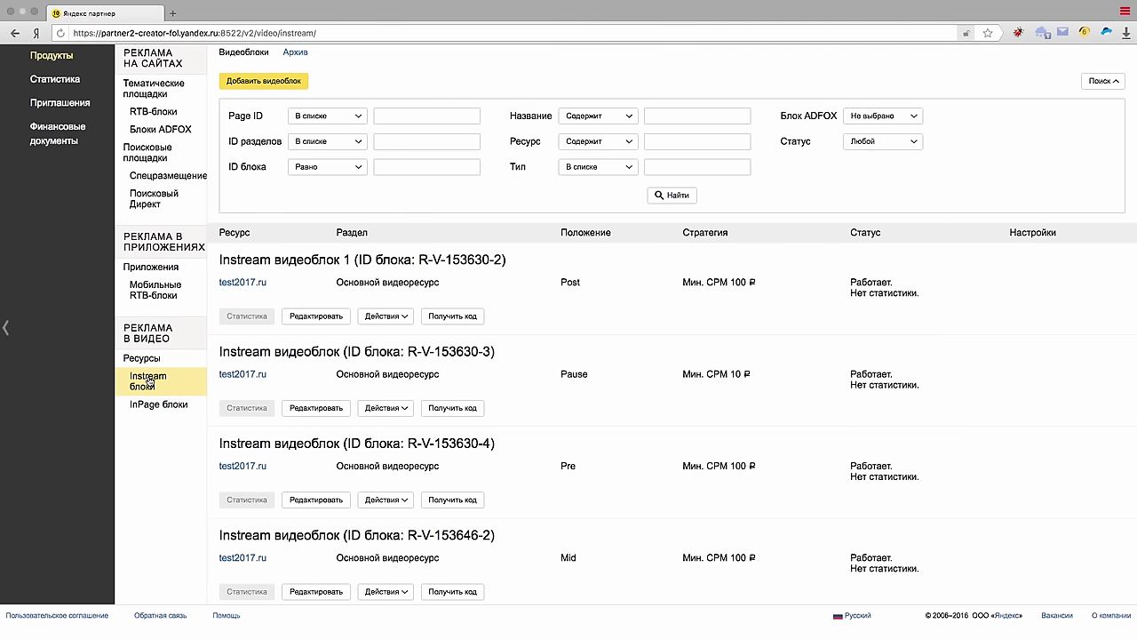
click(254, 85)
click(487, 114)
click(488, 114)
click(539, 153)
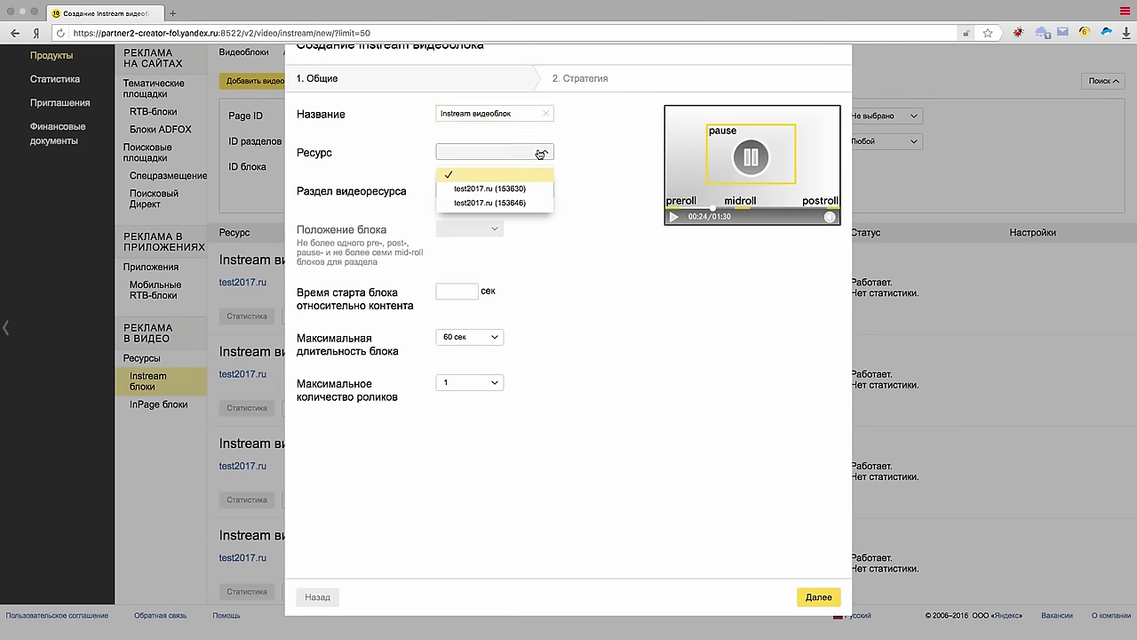
click(525, 203)
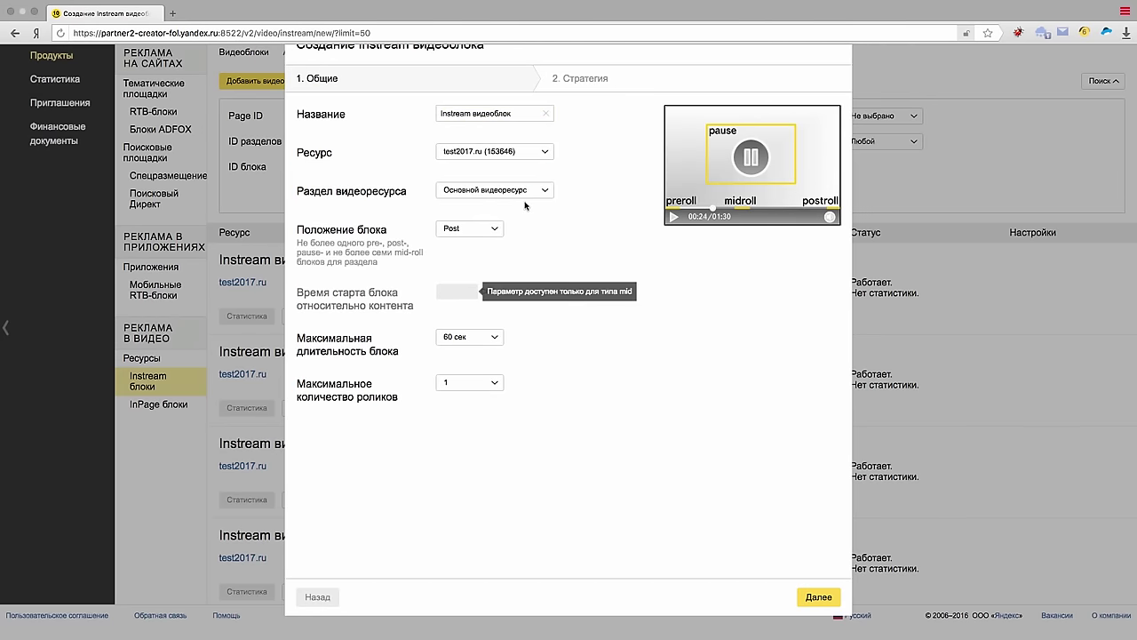
Assign the Instream block to the video section Женское кино (1) and set its position to Mid
click(534, 192)
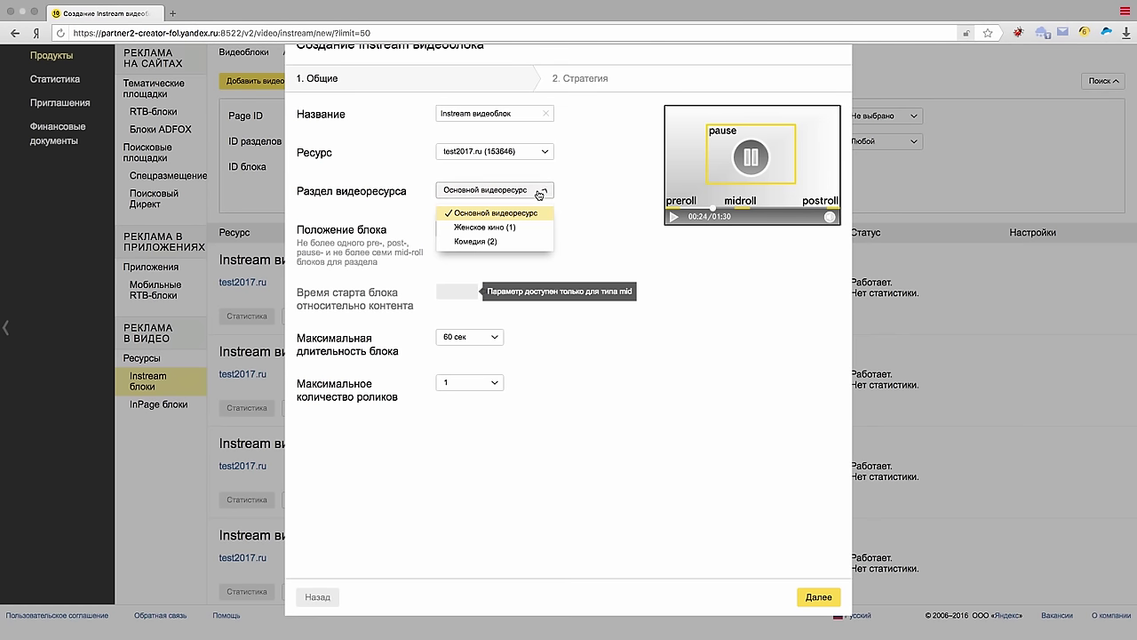
click(516, 229)
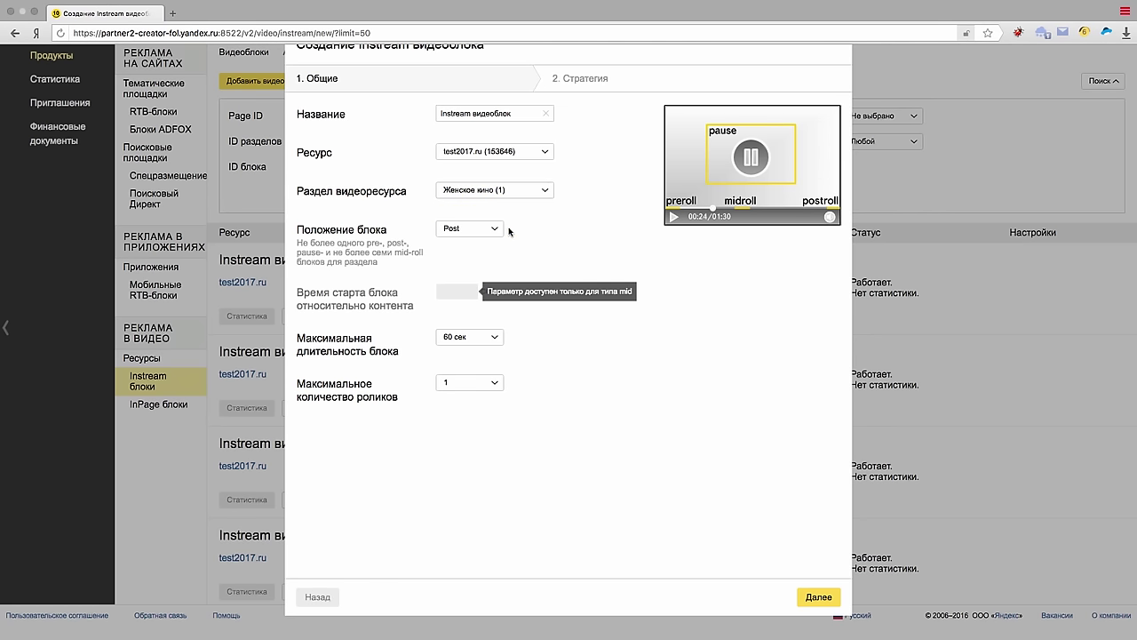
click(495, 231)
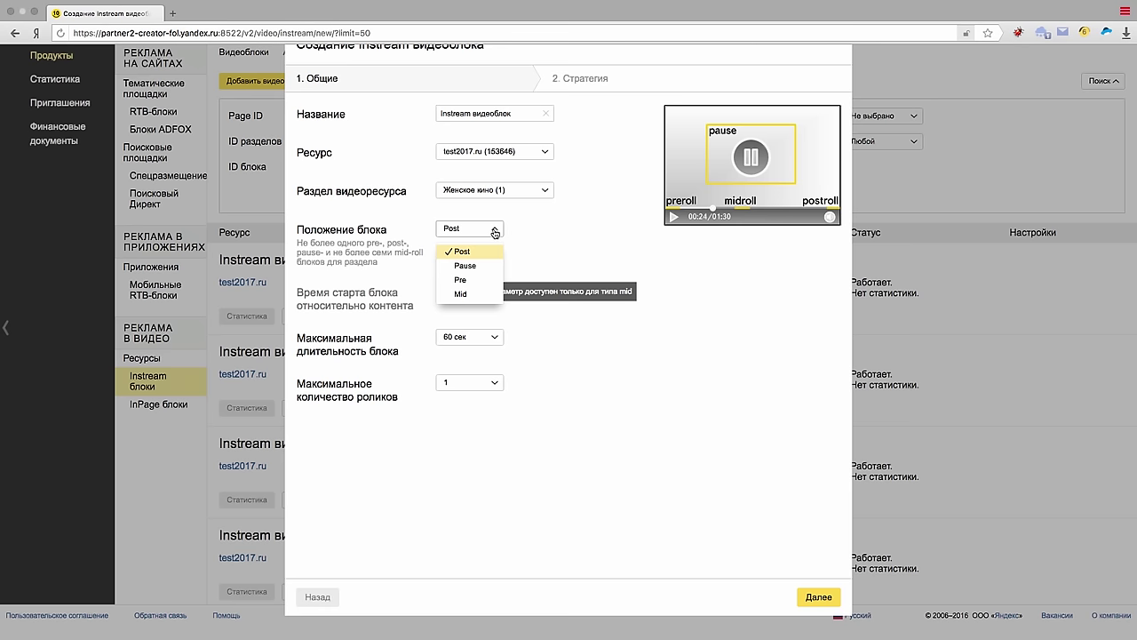
click(478, 291)
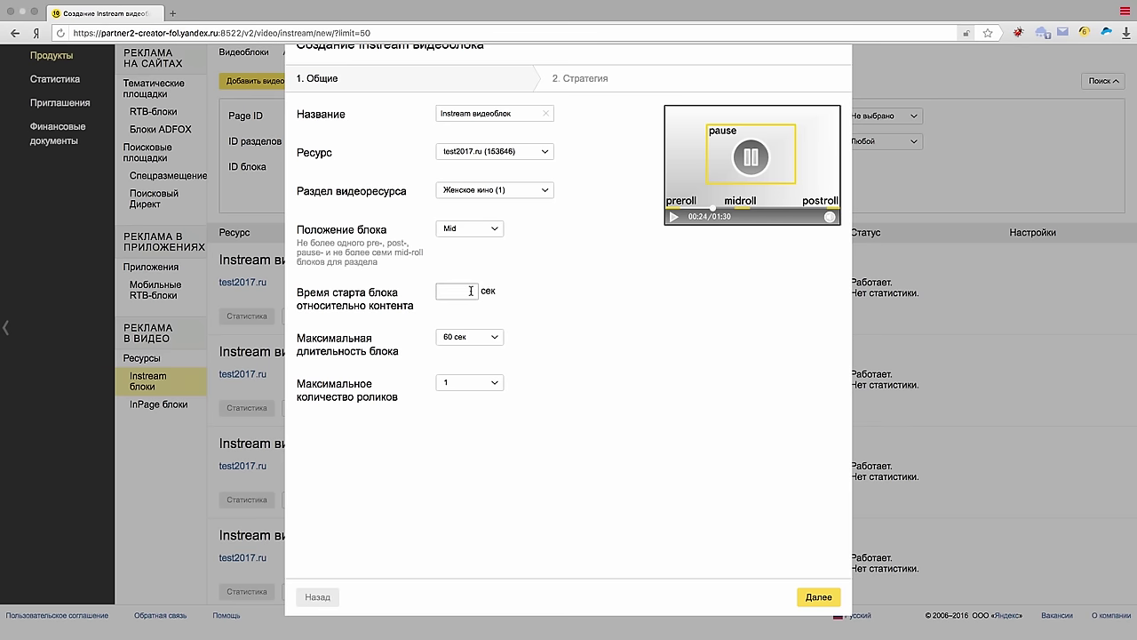
Set the block's start time to 10 seconds, choose its maximum number of clips and proceed to the strategy
click(470, 290)
text(10)
click(494, 382)
click(487, 421)
click(819, 595)
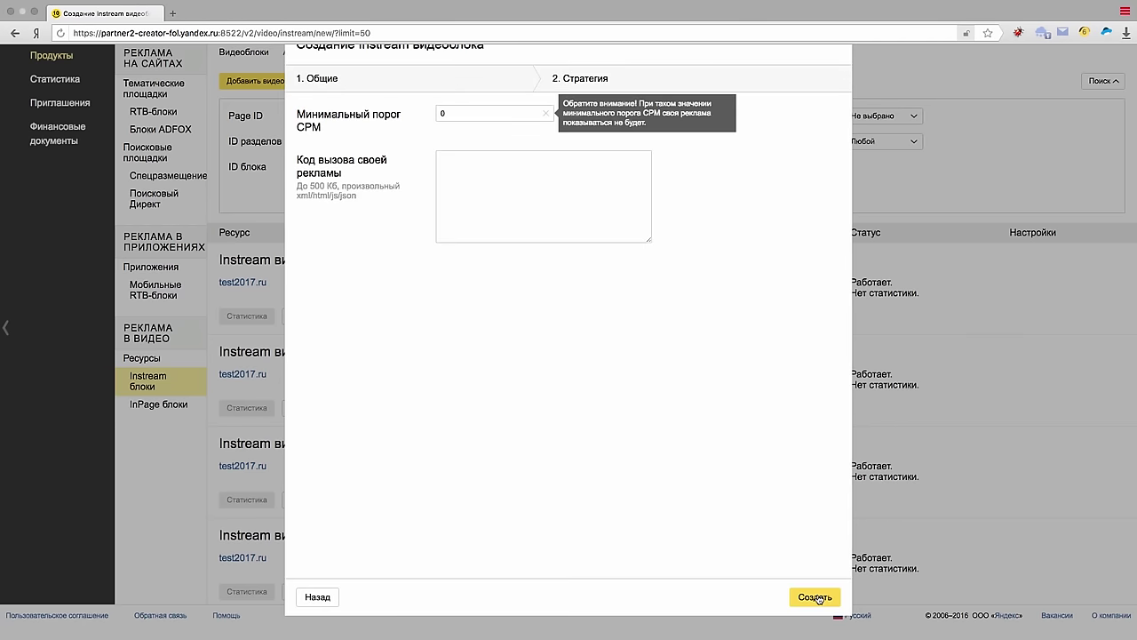
Set the minimum CPM threshold to 100 and create the Instream video block
click(445, 113)
double_click(444, 113)
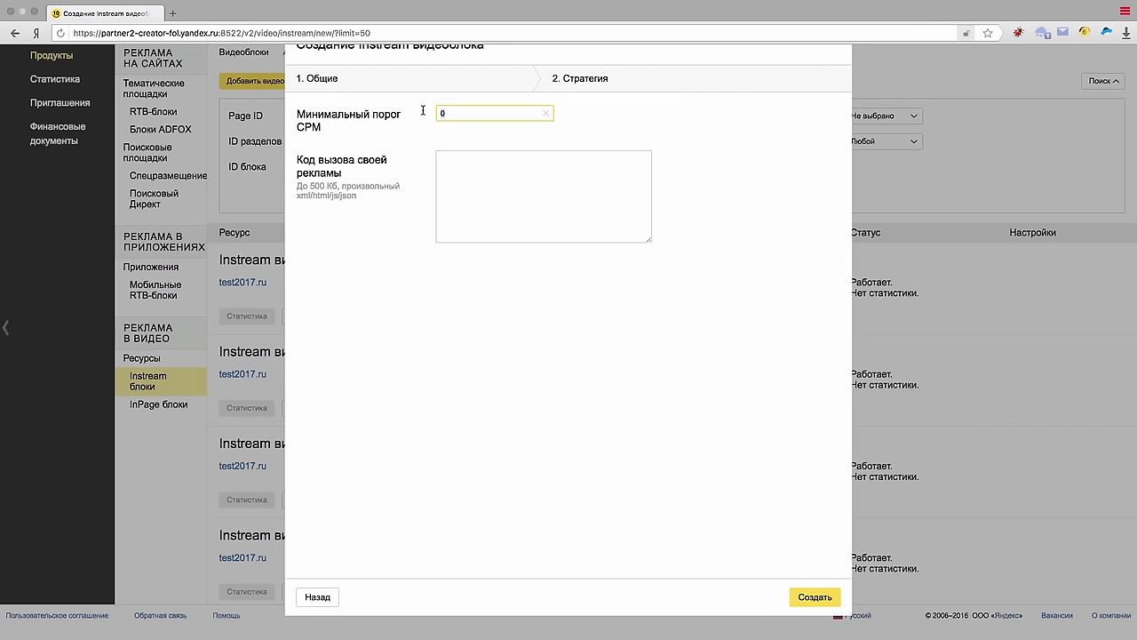
text(100)
click(809, 598)
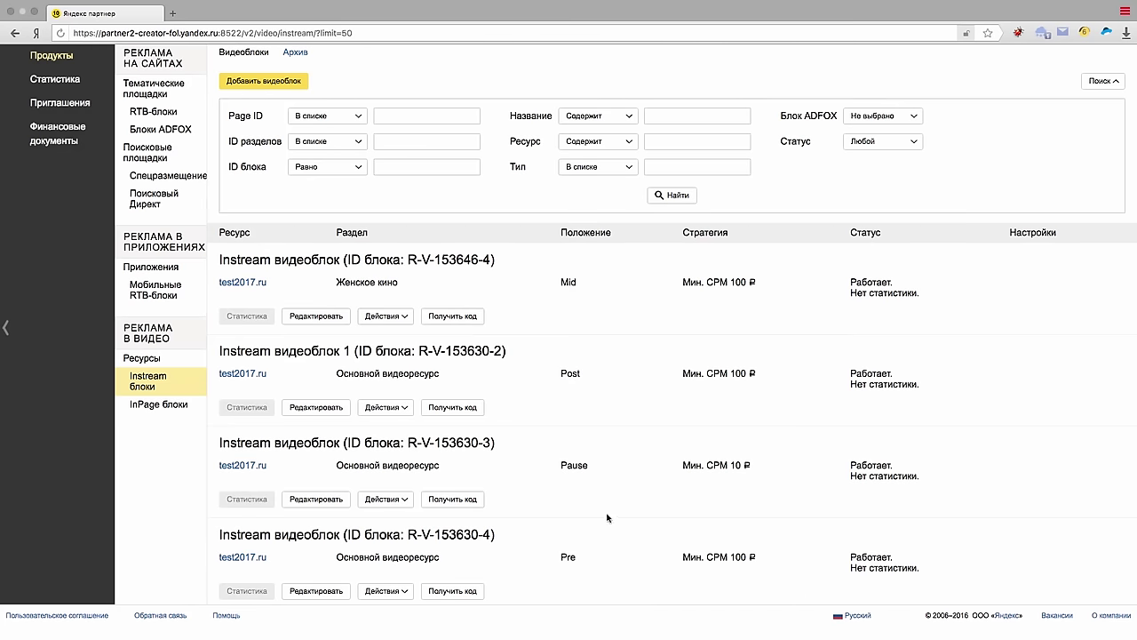
Start a new InPage video block on test2017.ru (153646) and assign it to the video section Комедия (2)
click(164, 407)
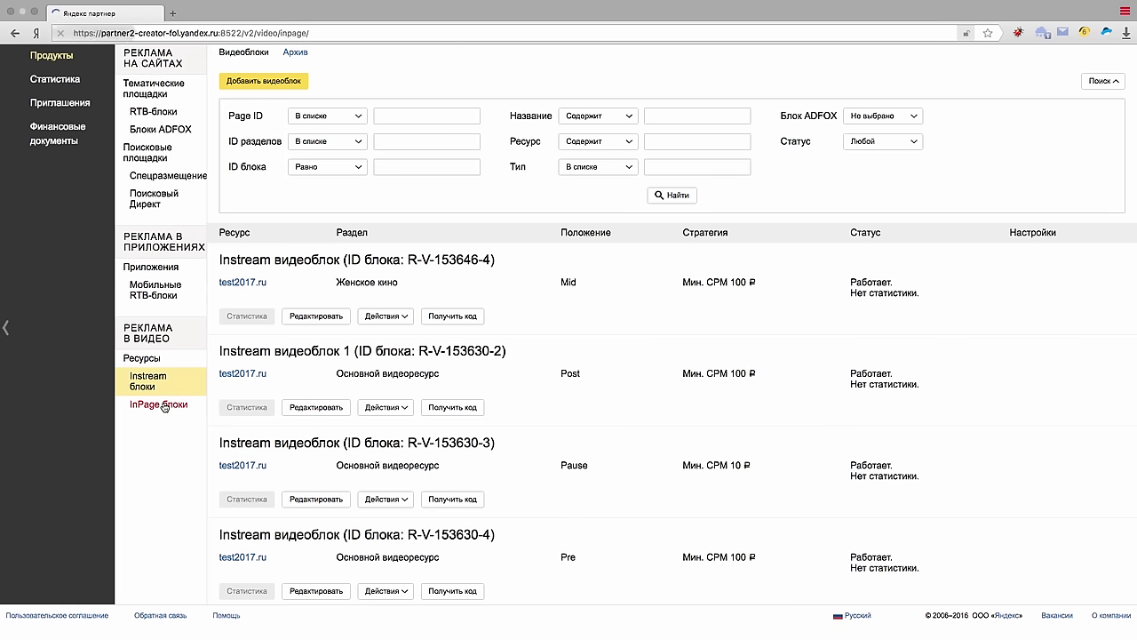
click(275, 82)
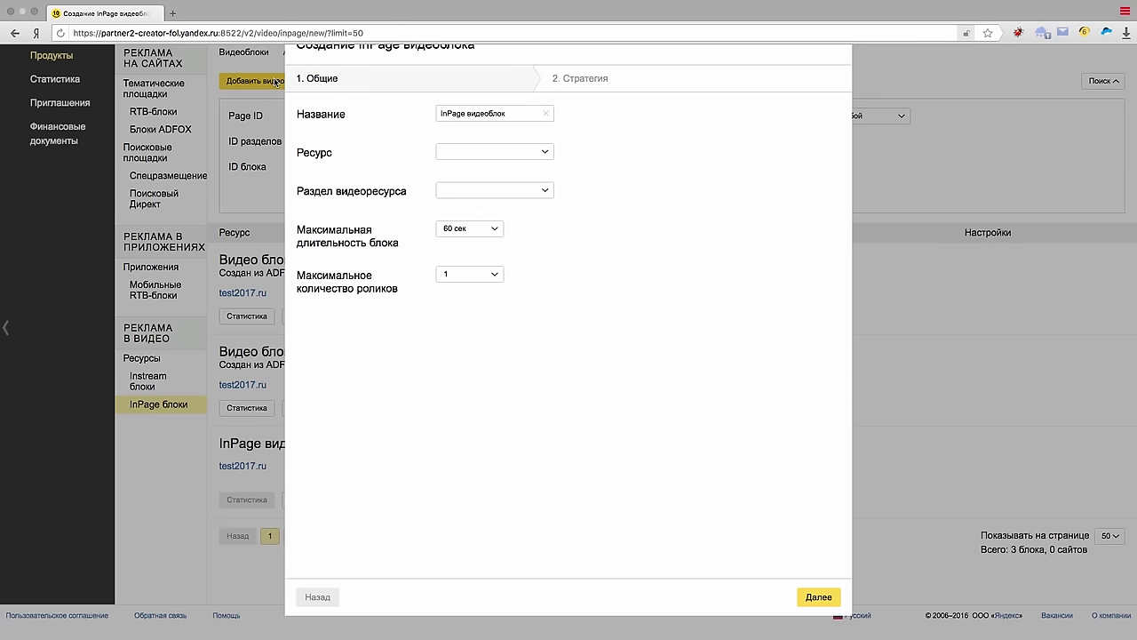
click(470, 112)
click(482, 155)
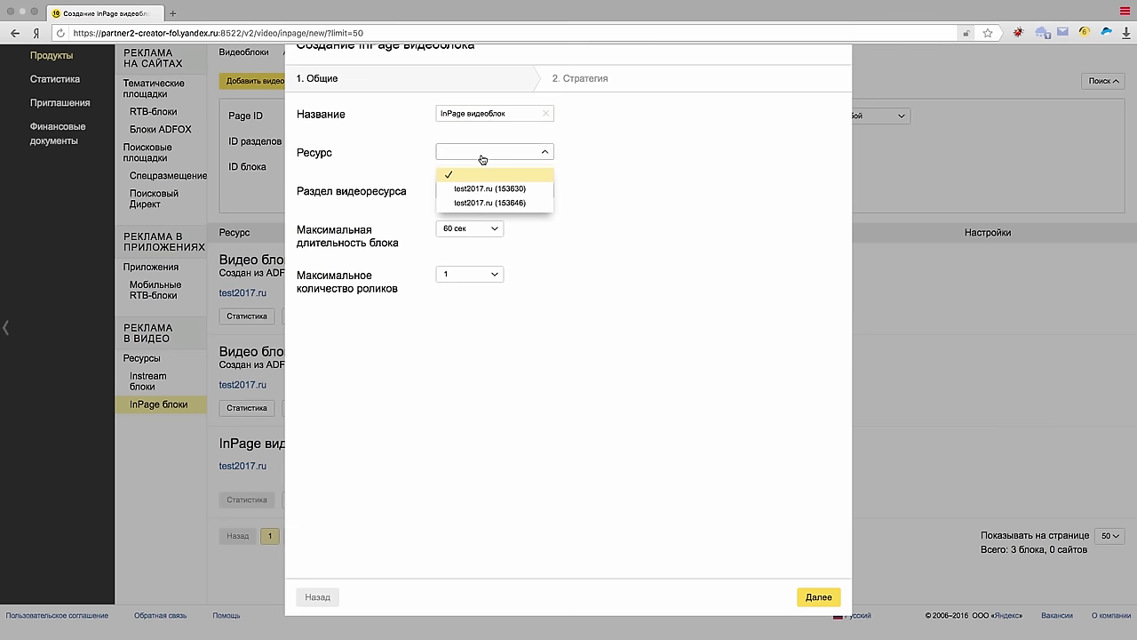
click(485, 203)
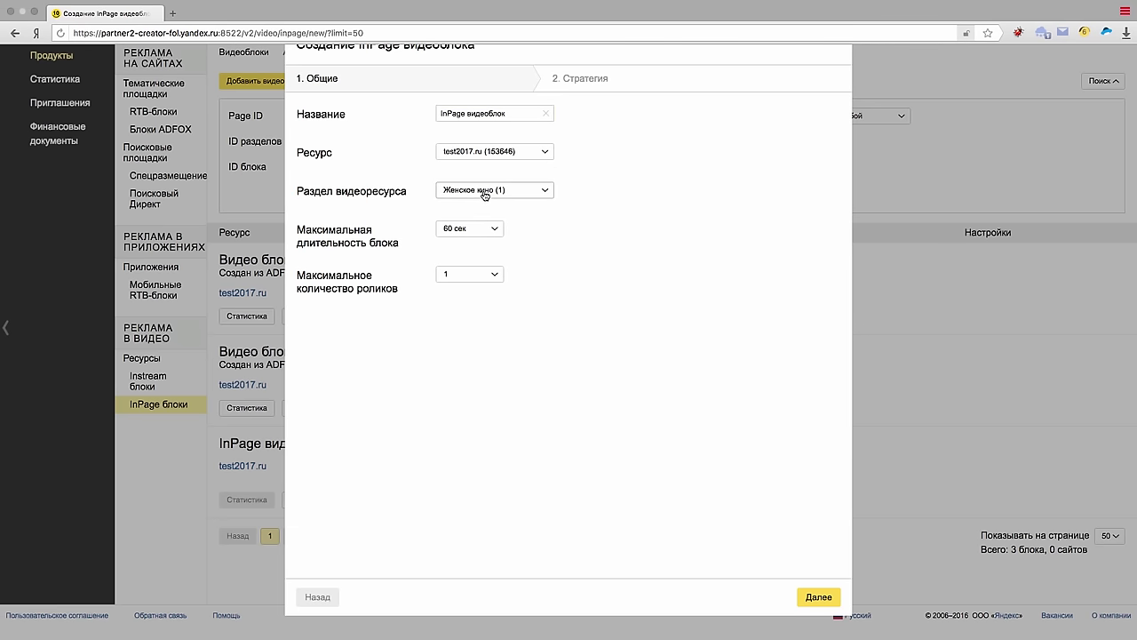
click(485, 191)
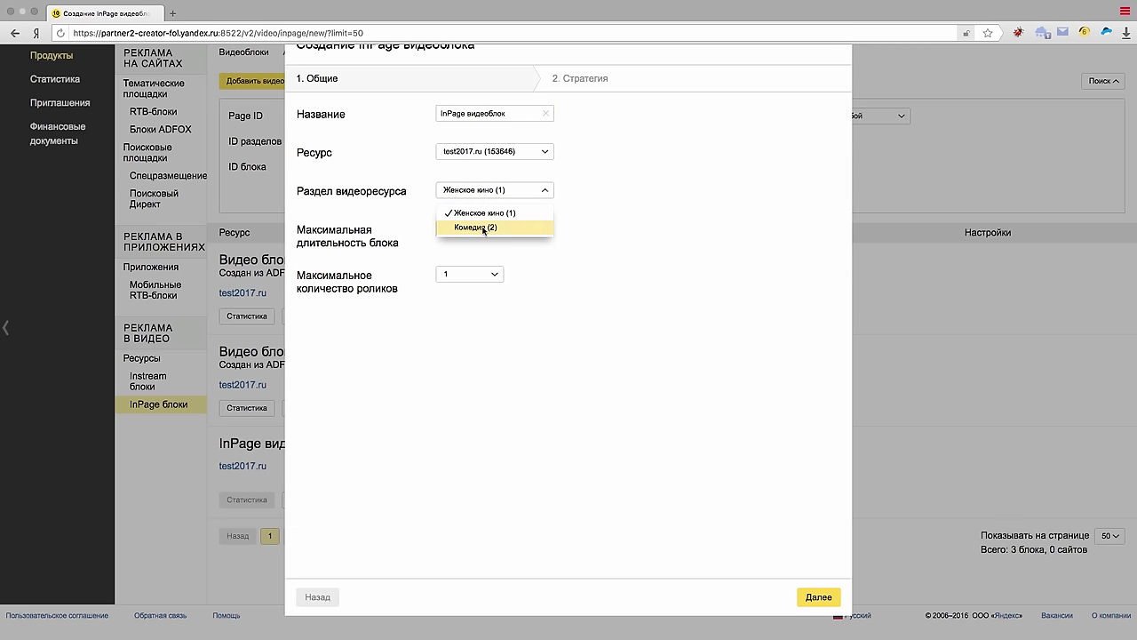
click(484, 229)
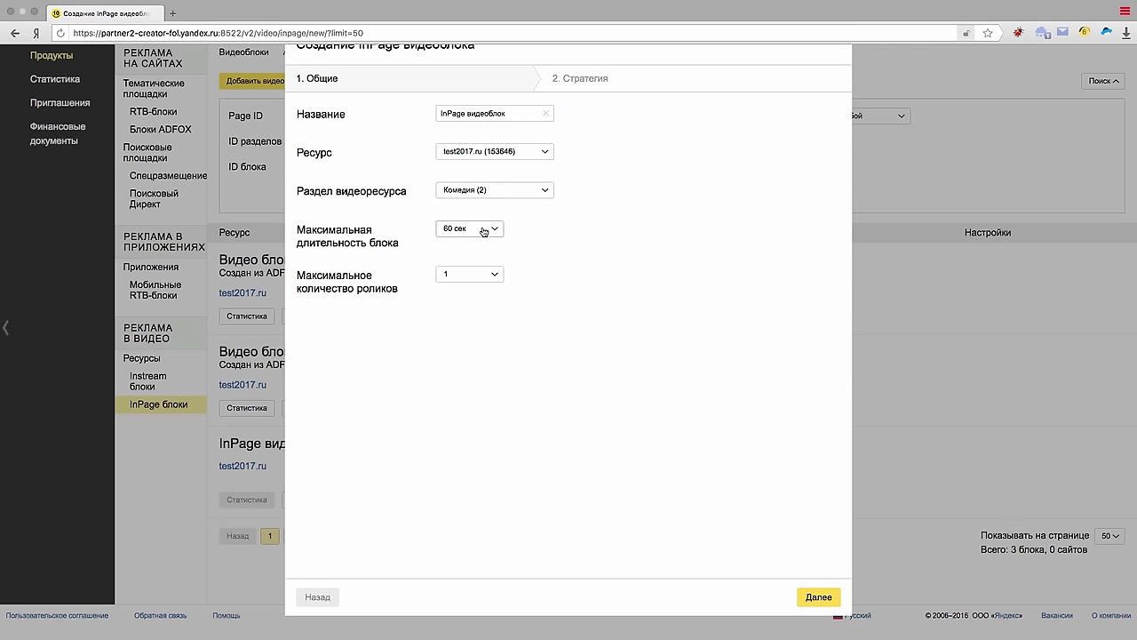
Proceed to the strategy, set the minimum CPM threshold to 100 and create the InPage video block
click(819, 597)
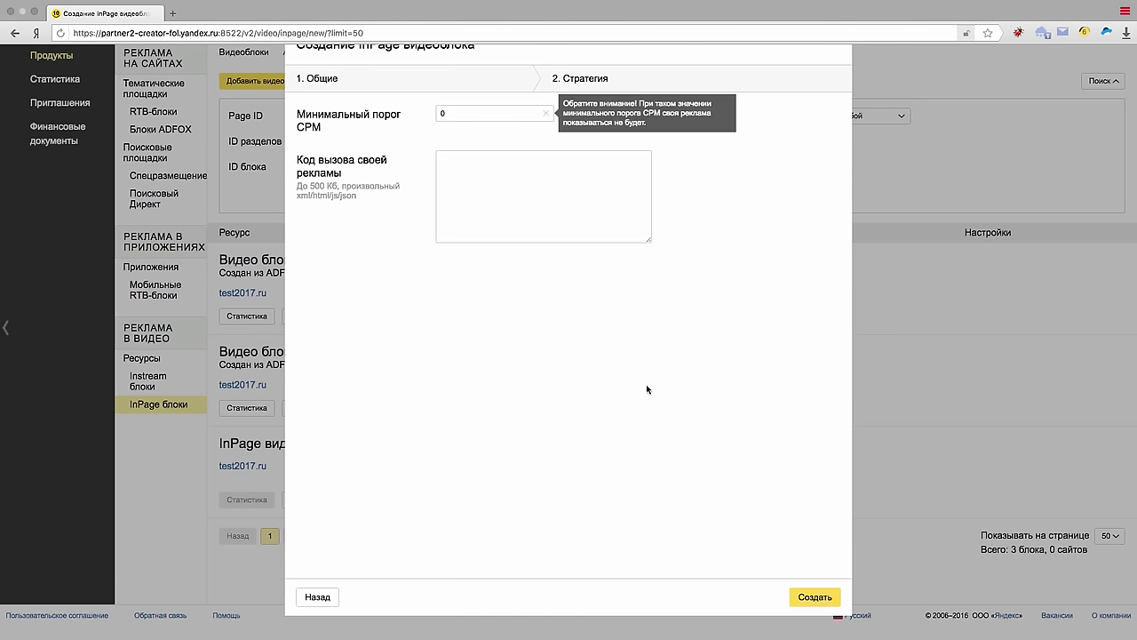
click(439, 113)
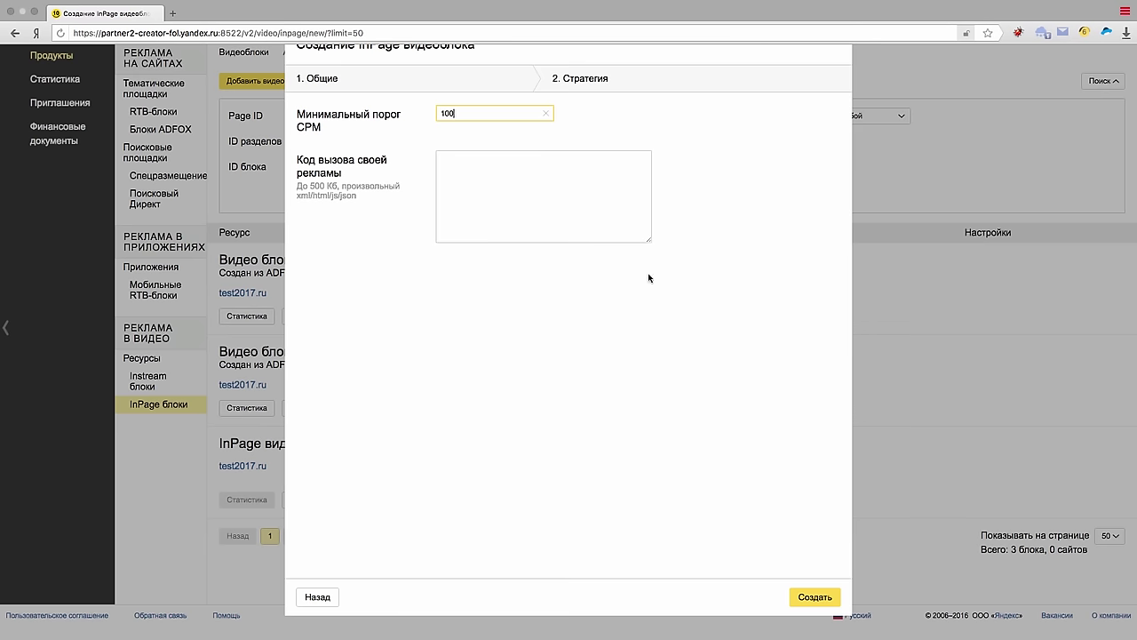
click(814, 601)
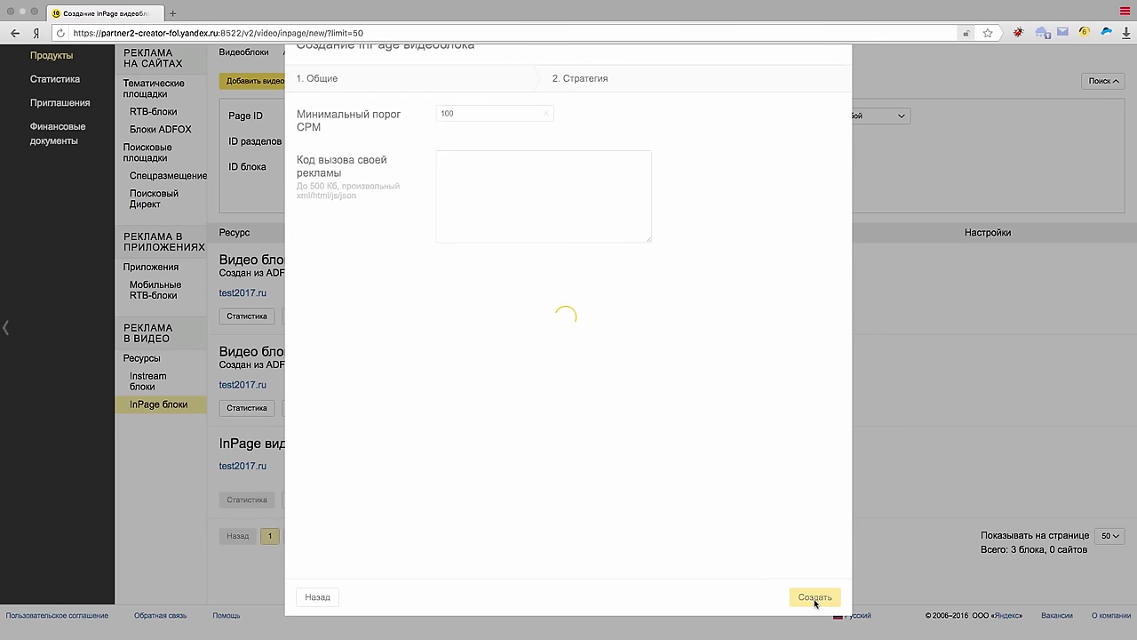